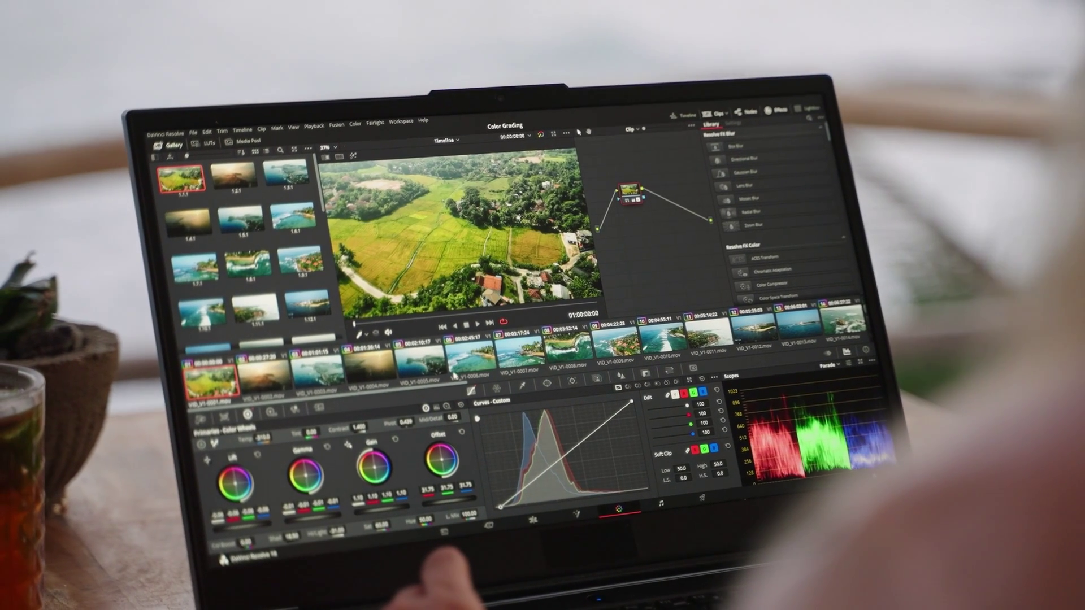
# - Preview beach clips VID_V1-0010 and VID_V1-0016, then resize the title box and trim its clip
pyautogui.click(498, 364)
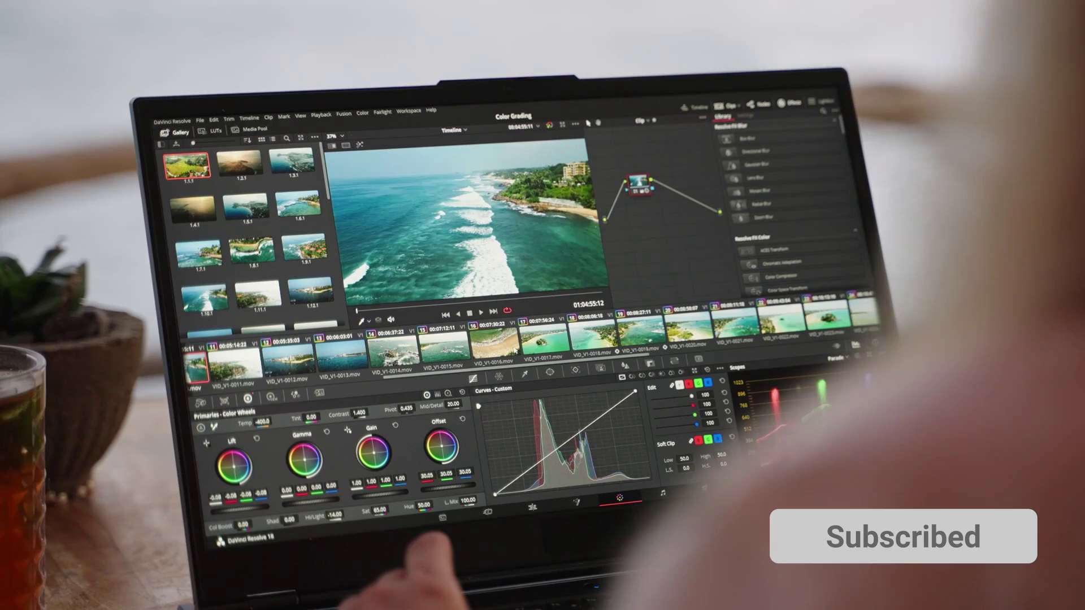
pyautogui.click(775, 327)
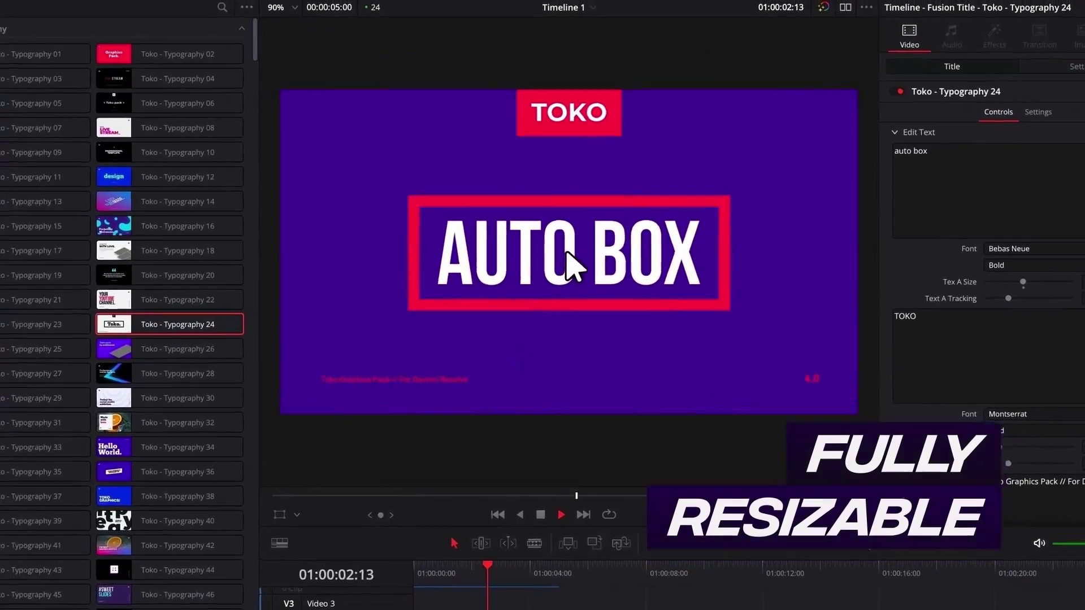
pyautogui.press('space')
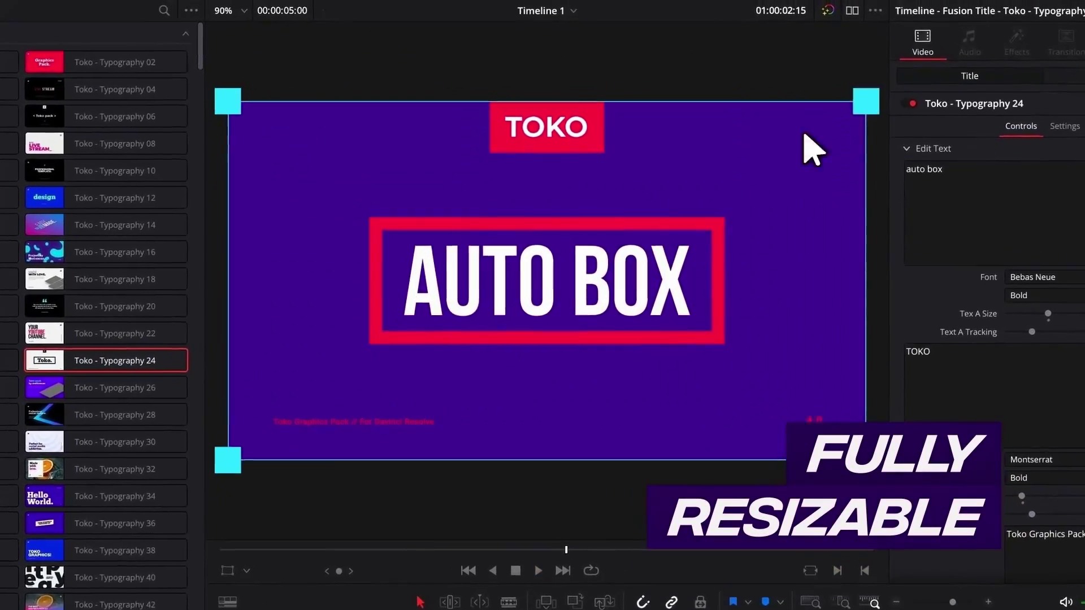
pyautogui.moveTo(860, 107)
pyautogui.mouseDown()
pyautogui.moveTo(756, 82)
pyautogui.moveTo(669, 81)
pyautogui.moveTo(857, 159)
pyautogui.moveTo(862, 124)
pyautogui.mouseUp()
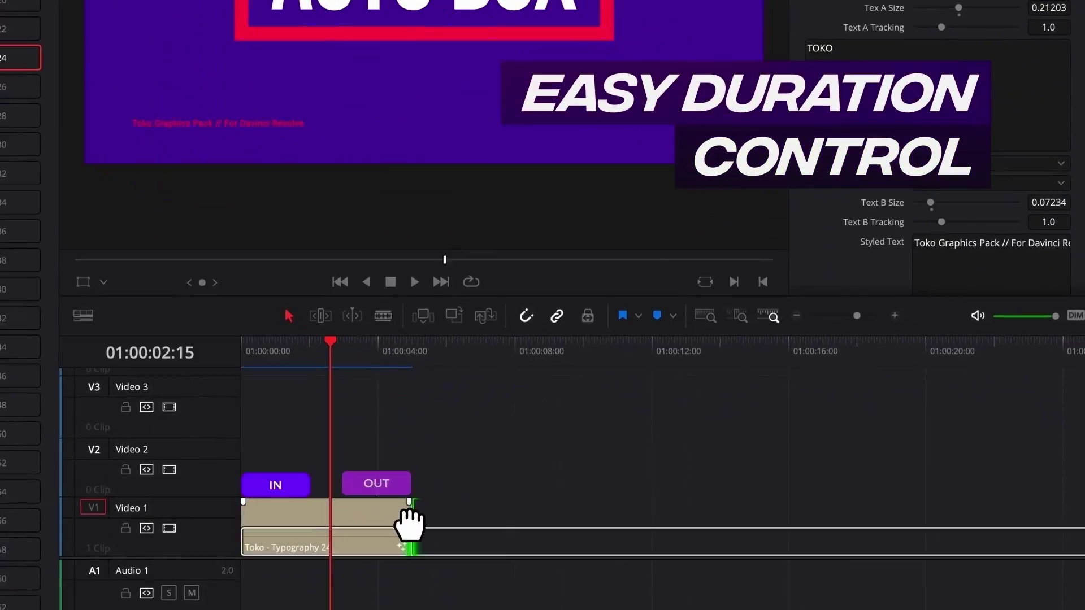
pyautogui.moveTo(404, 519); pyautogui.dragTo(699, 523)
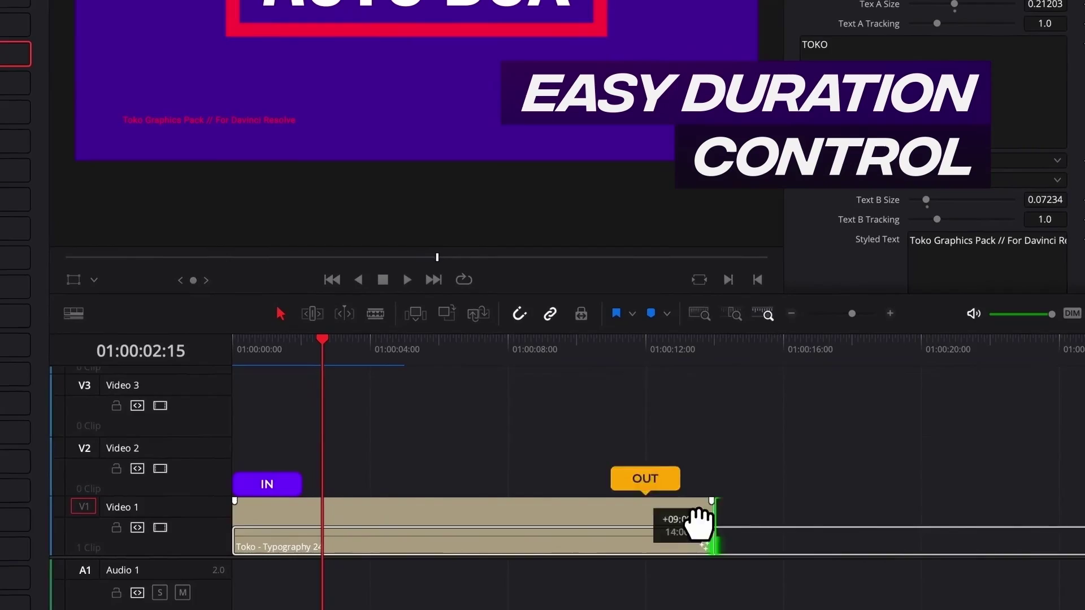
pyautogui.moveTo(632, 522); pyautogui.dragTo(416, 523)
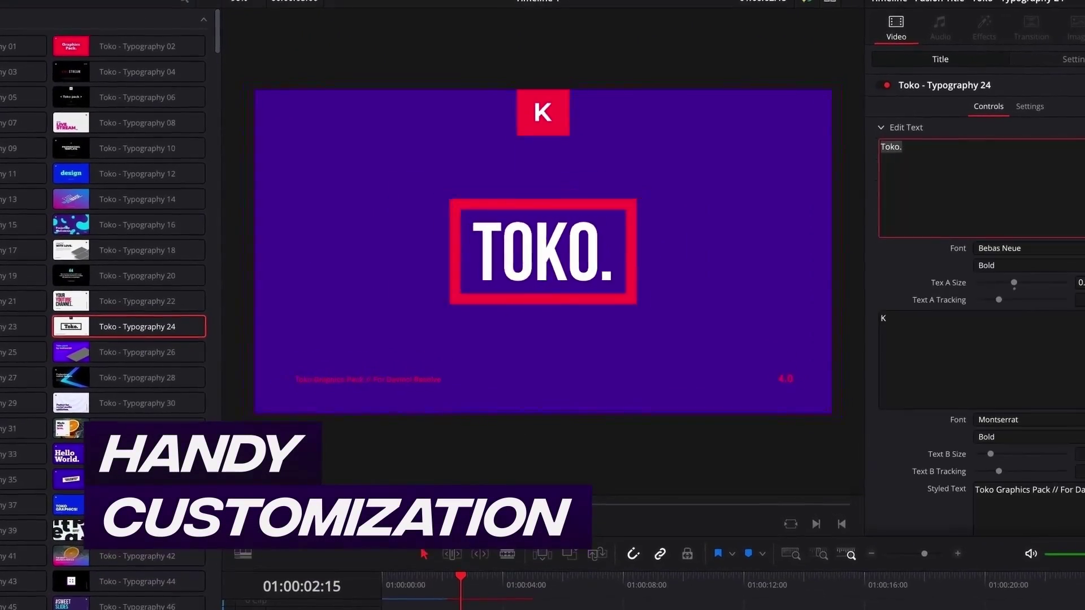
# - Change the title text to AUTO and its top tag to TOKO, then replay the animation
pyautogui.write('auto')
pyautogui.press('BackSpace')
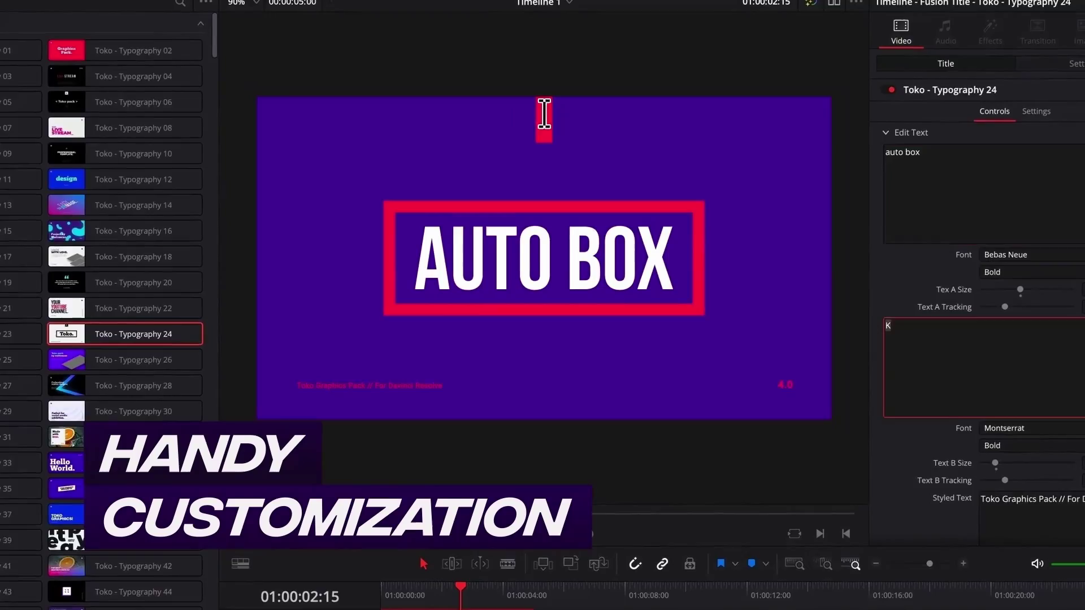
pyautogui.write('TOKO')
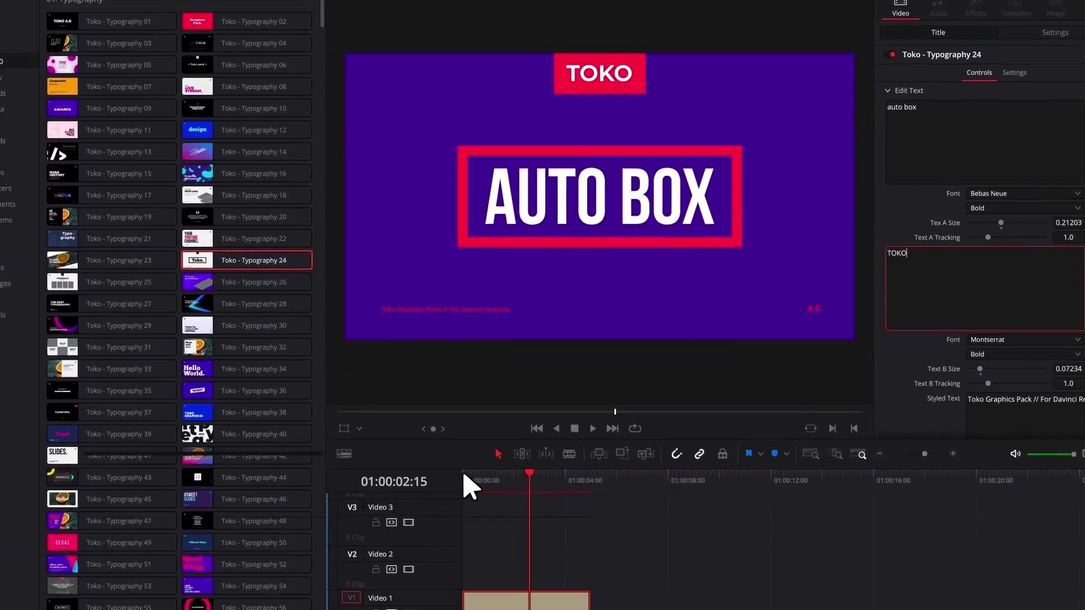
pyautogui.click(477, 480)
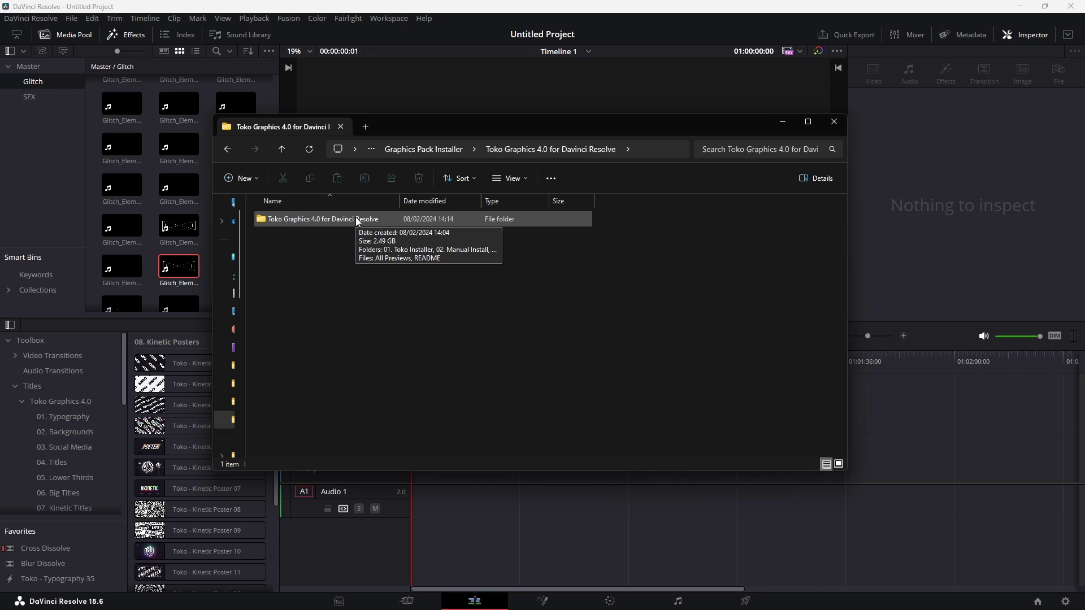
# - Open the Toko Graphics 4.0 for Davinci Resolve folder and its 05. Tutorials subfolder
pyautogui.doubleClick(358, 222)
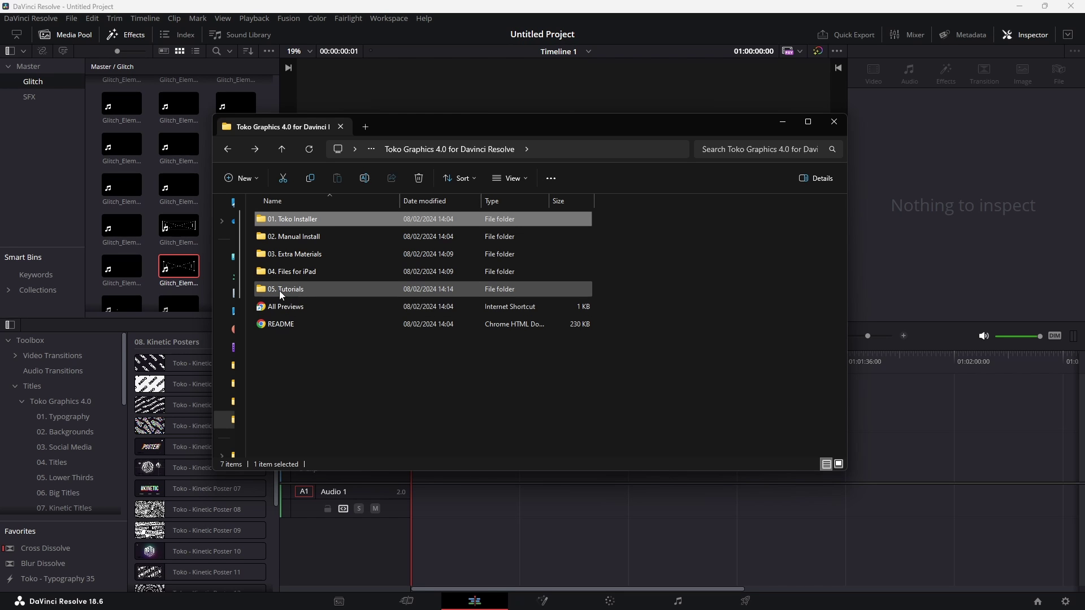
pyautogui.doubleClick(373, 294)
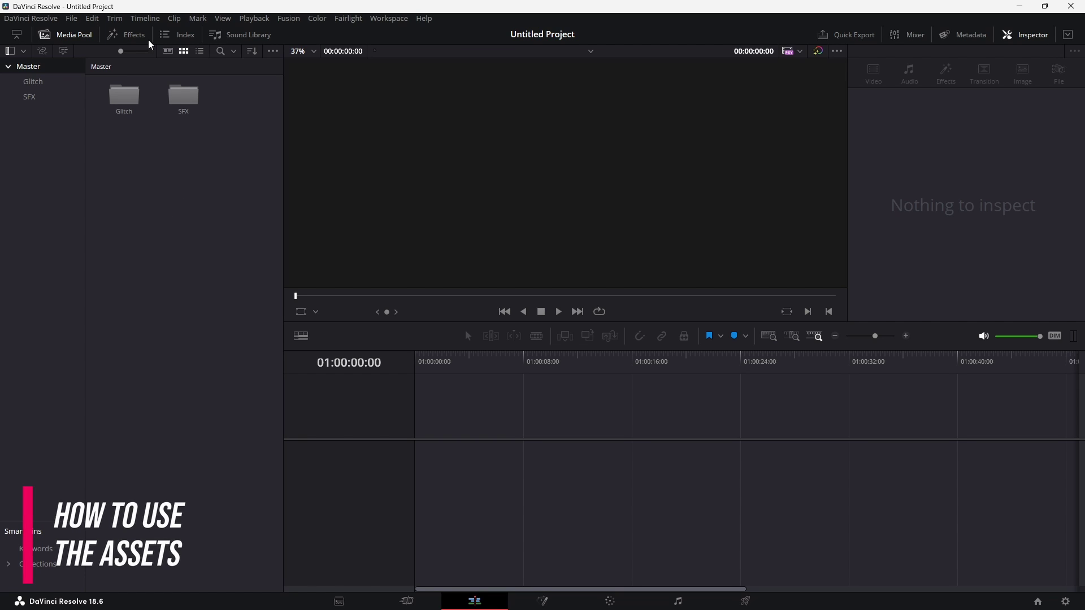
# - In the Effects library, expand Titles > Toko Graphics 4.0 and show the 04. Titles collection
pyautogui.click(128, 36)
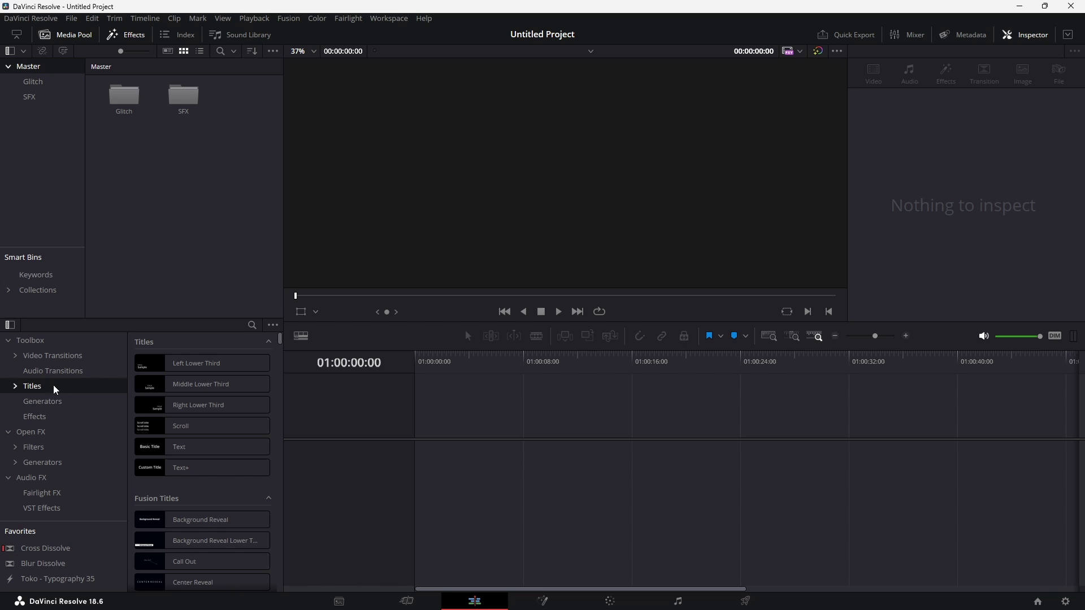
pyautogui.click(16, 387)
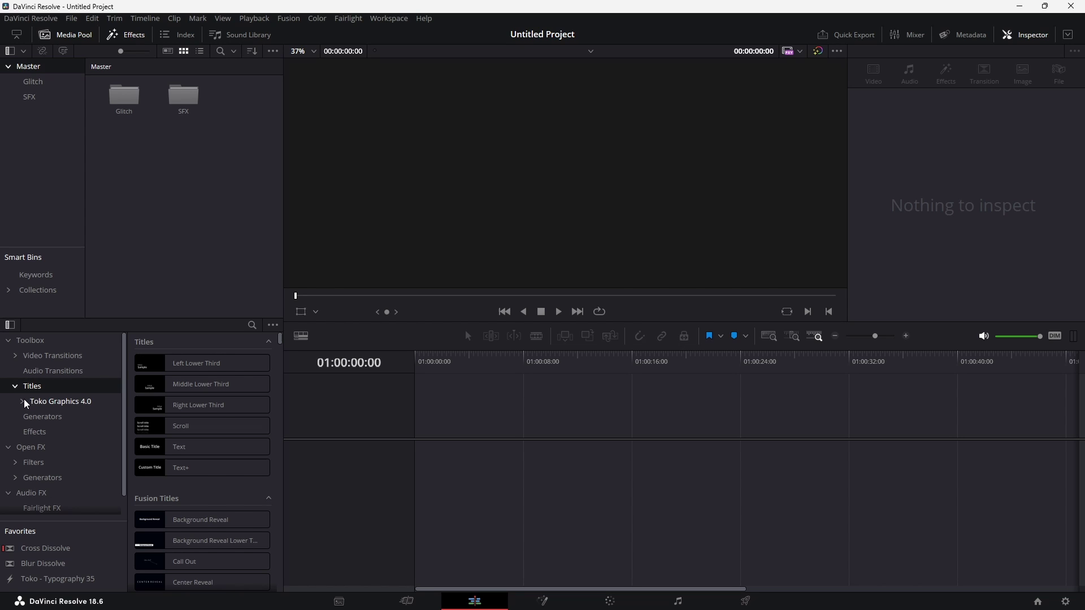
pyautogui.click(23, 402)
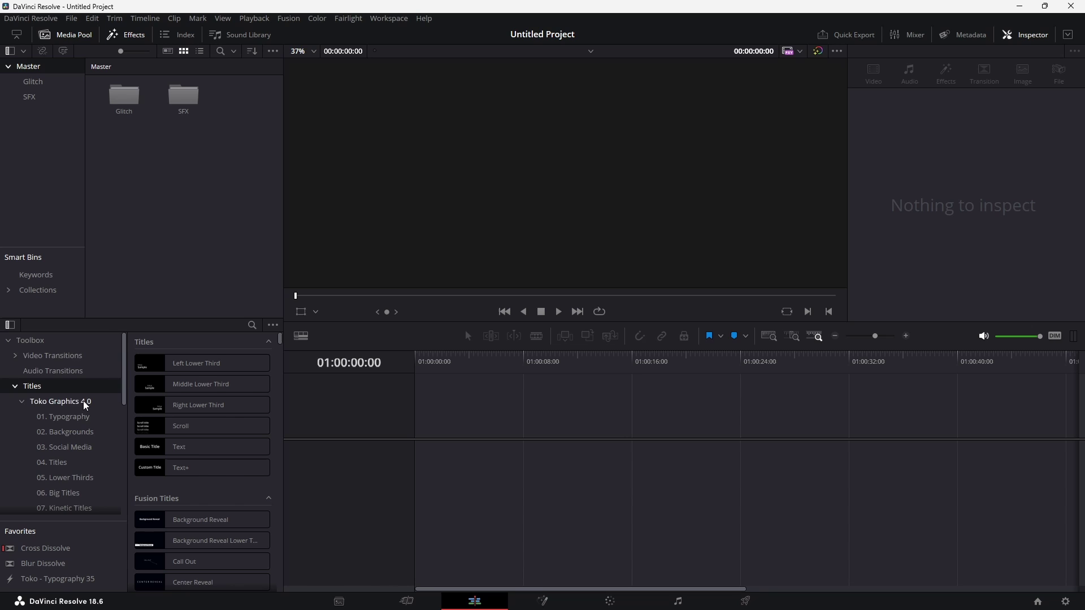
pyautogui.click(52, 463)
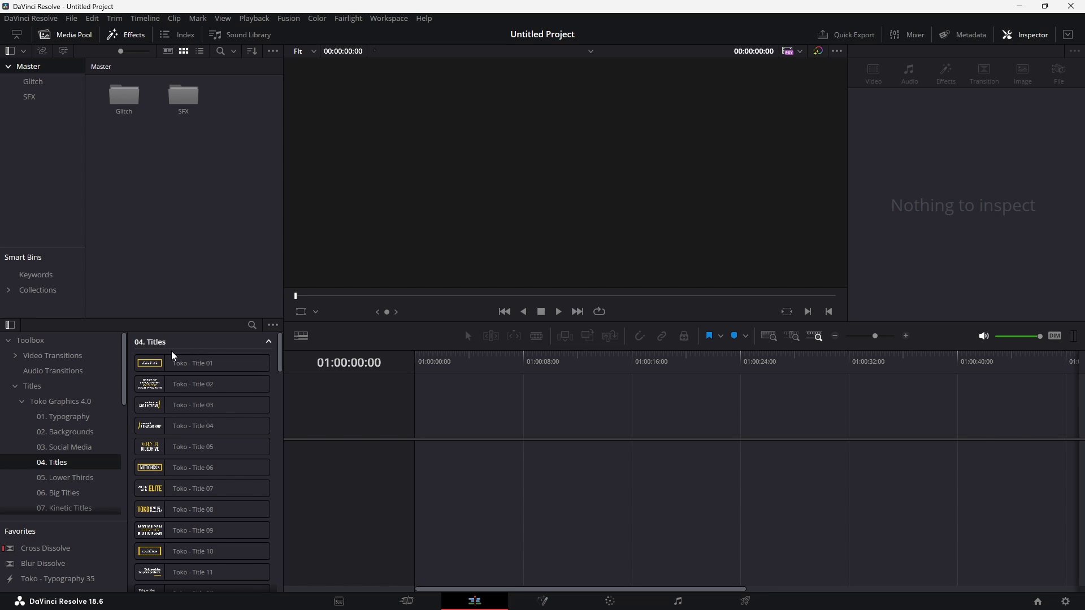
# - Place Toko - Title 01 on the empty timeline and select the clip
pyautogui.moveTo(166, 363)
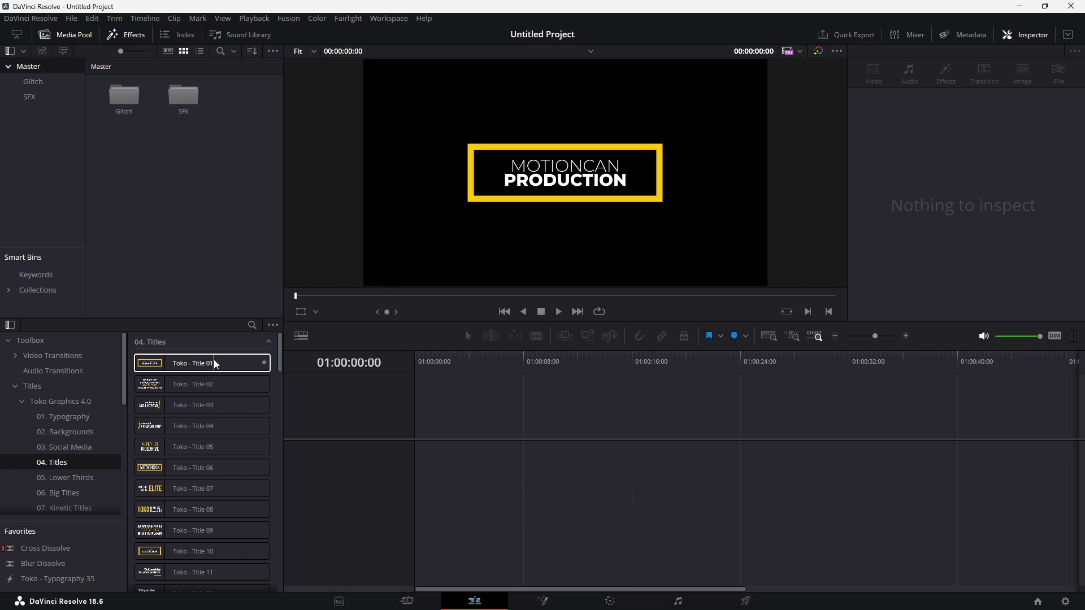
pyautogui.click(182, 362)
pyautogui.moveTo(183, 362); pyautogui.dragTo(433, 453)
pyautogui.click(425, 456)
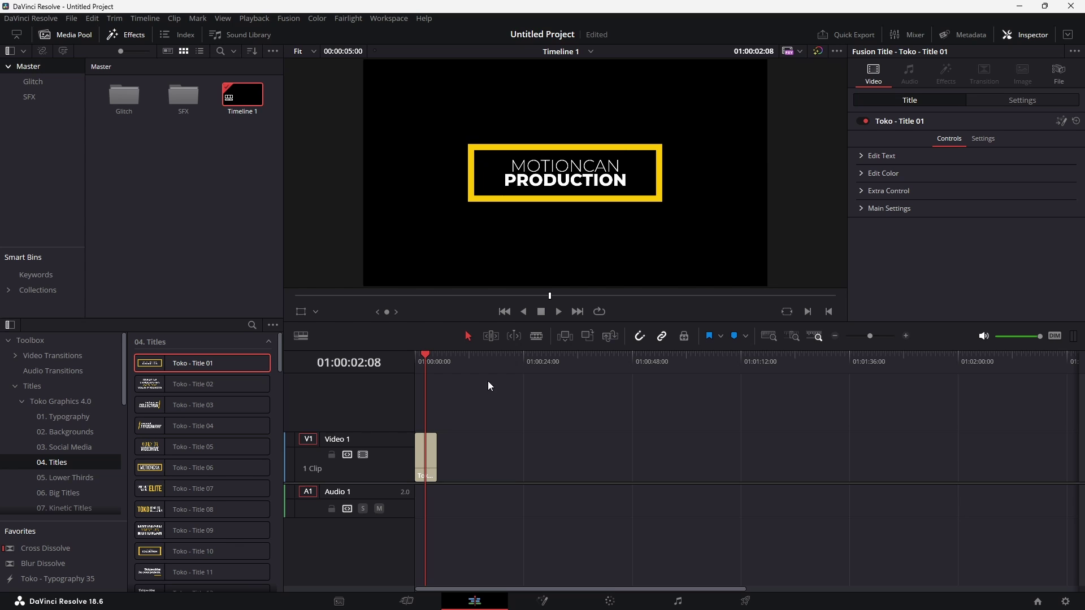
pyautogui.click(427, 449)
# - Replace the title's MOTIONCAN PRODUCTION text with NDP PRODUCTIONS in Edit Text
pyautogui.click(861, 156)
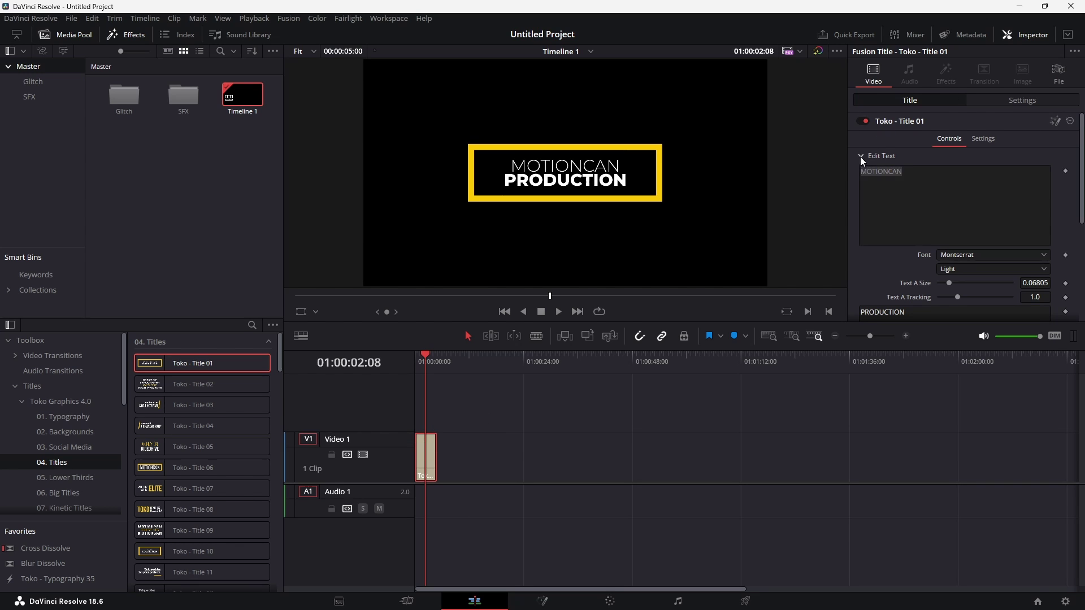
pyautogui.click(886, 212)
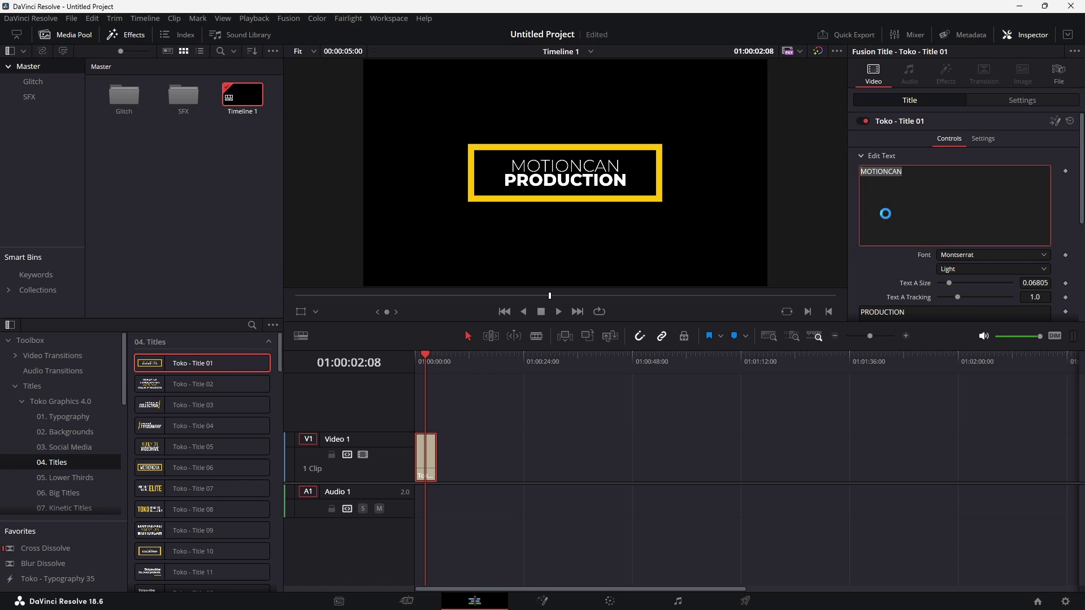
pyautogui.write('NDP')
pyautogui.press('Tab')
pyautogui.write('S')
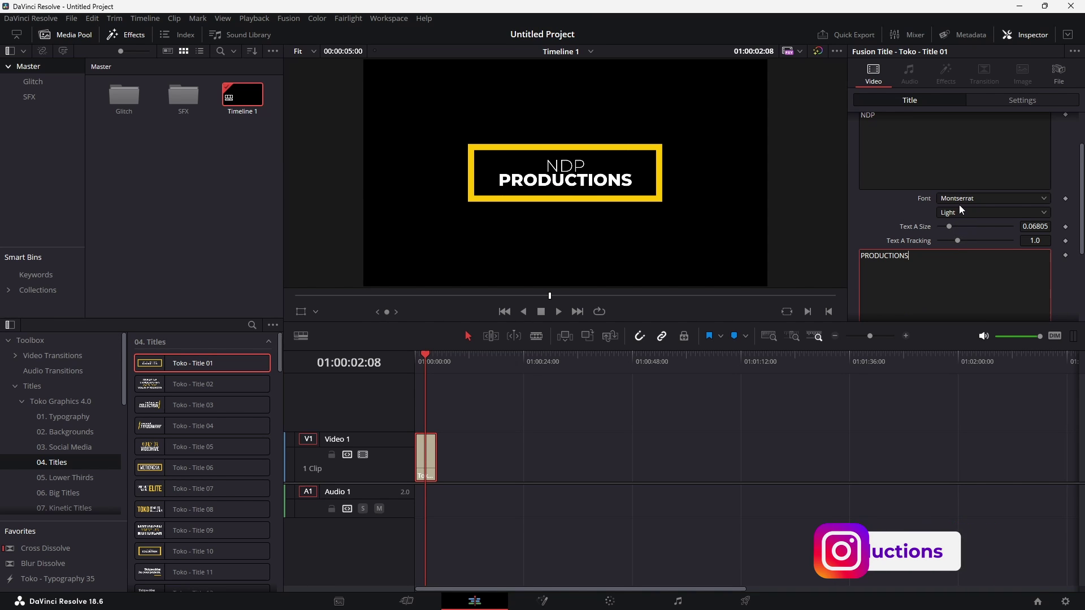
pyautogui.scroll(-2, 955, 209)
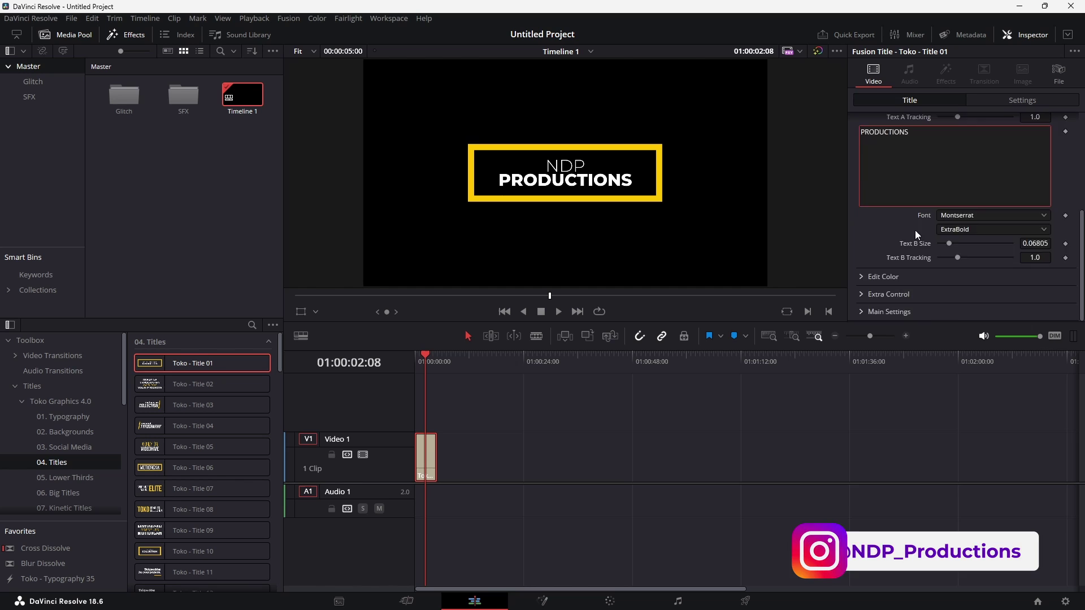
# - Set the title's Box Color in Edit Color to blue (#529dff)
pyautogui.scroll(4, 885, 170)
pyautogui.click(879, 156)
pyautogui.click(882, 174)
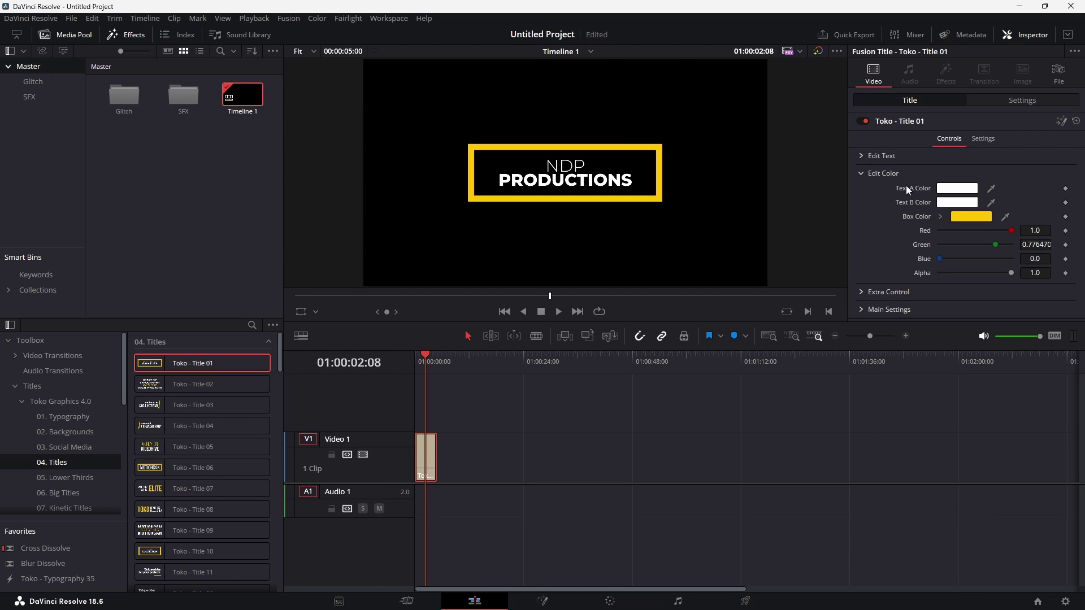
pyautogui.click(972, 217)
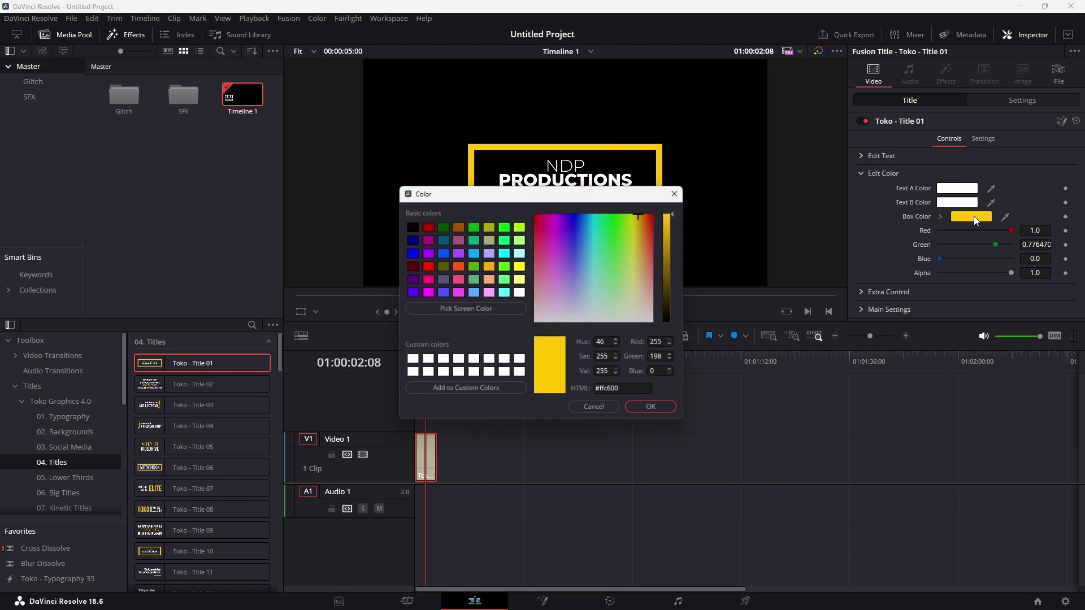
pyautogui.moveTo(644, 196); pyautogui.dragTo(962, 190)
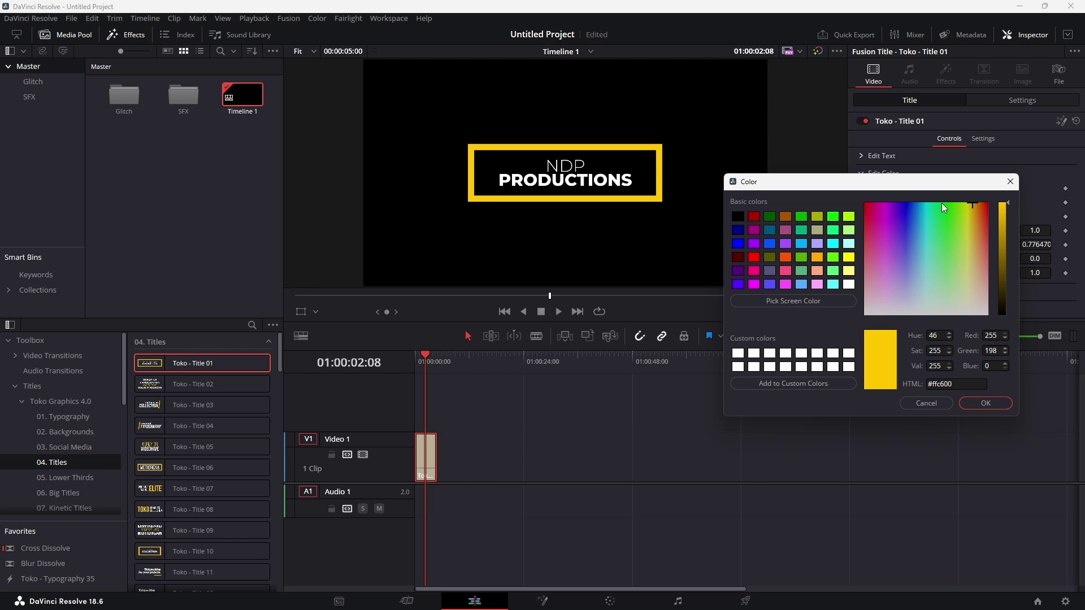
pyautogui.moveTo(927, 247)
pyautogui.mouseDown()
pyautogui.moveTo(916, 254)
pyautogui.moveTo(915, 239)
pyautogui.mouseUp()
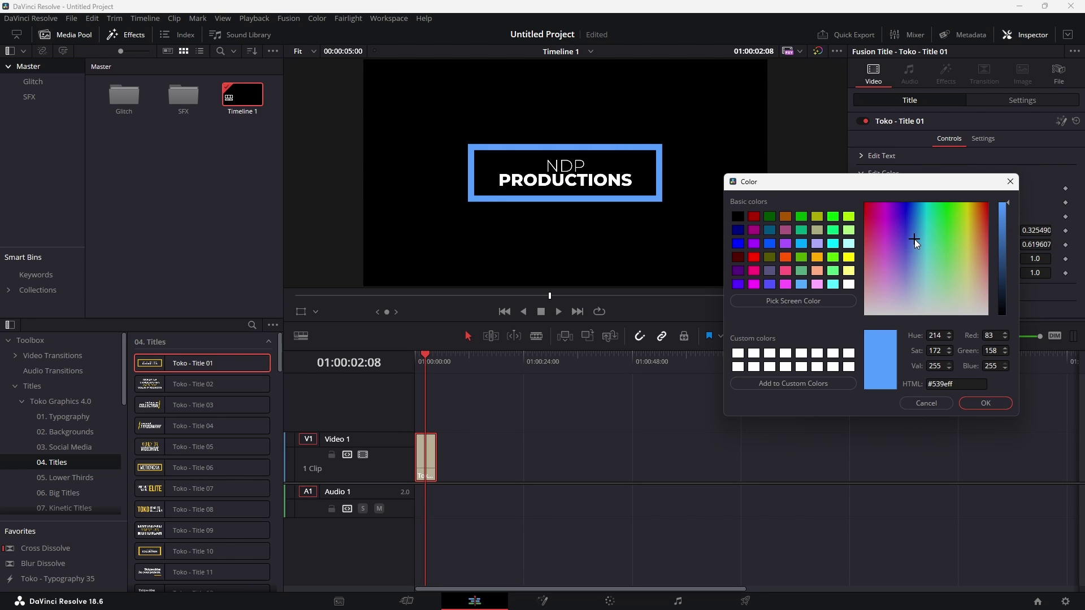
pyautogui.click(976, 405)
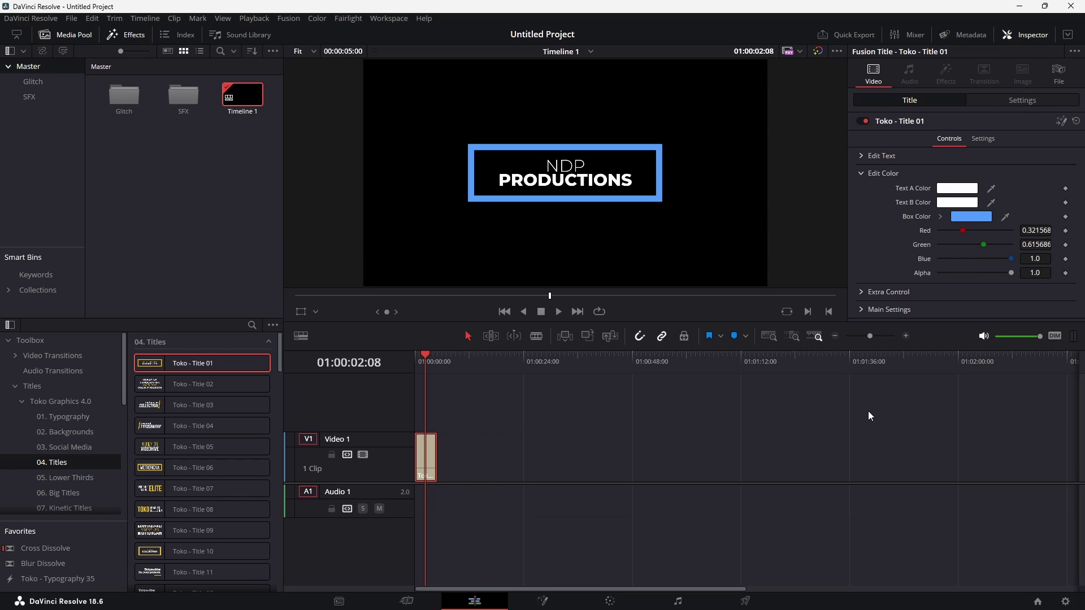
# - Play the title, extend its clip on V1 to 9:23, and play it again
pyautogui.click(861, 173)
pyautogui.click(421, 354)
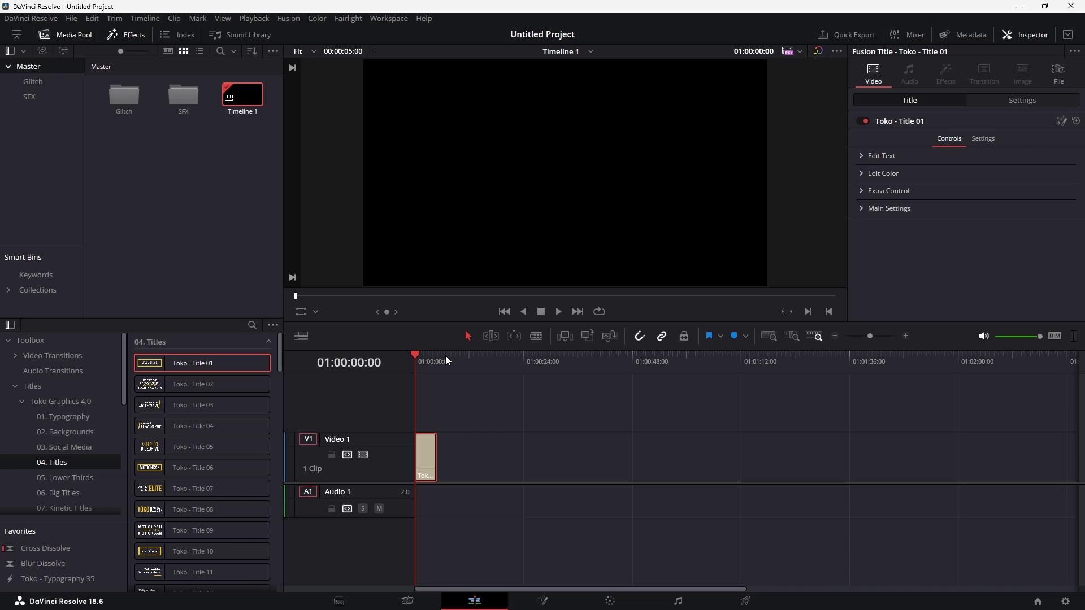
pyautogui.press('space')
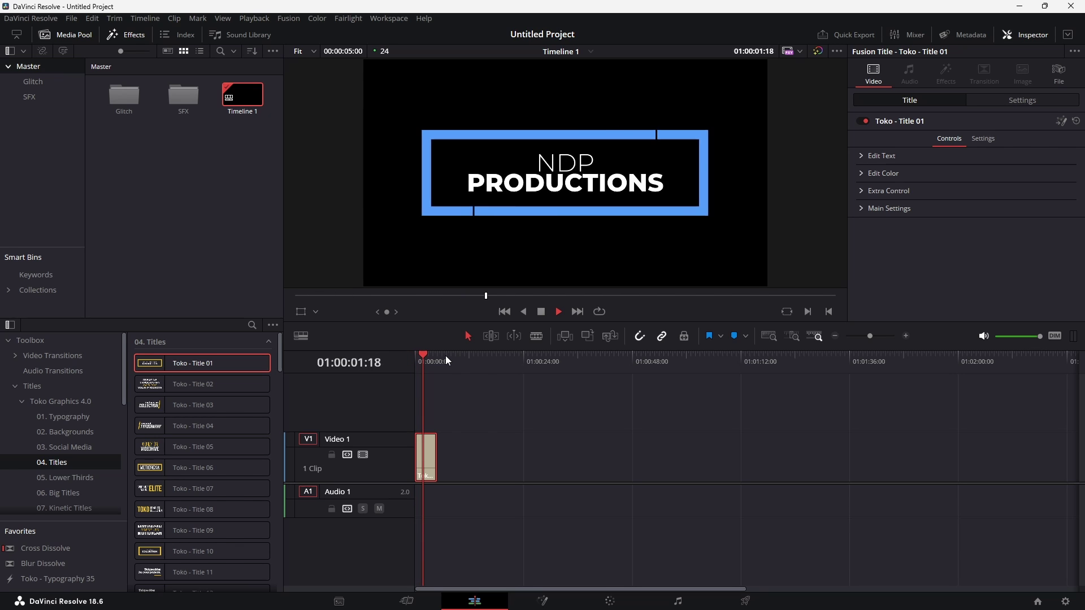
pyautogui.press('space')
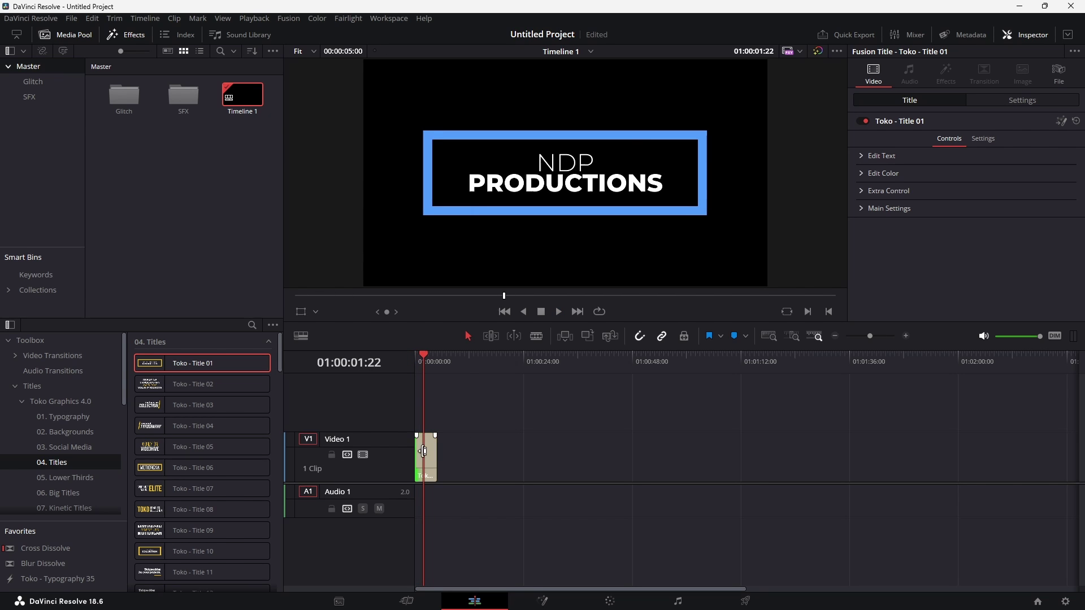
pyautogui.moveTo(435, 450); pyautogui.dragTo(459, 451)
pyautogui.press('space')
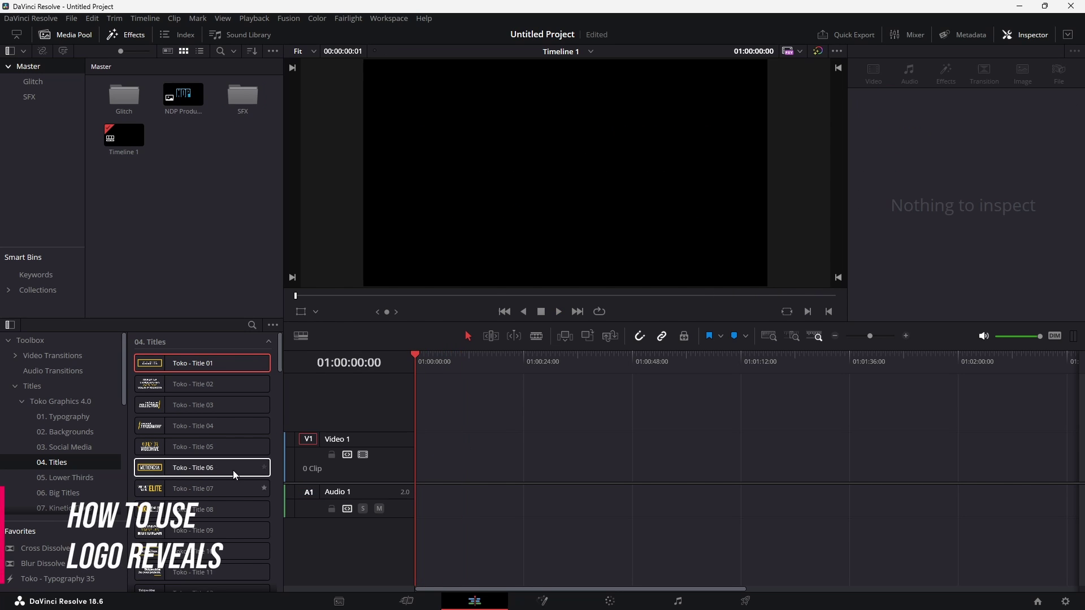
# - Scroll to Toko Graphics 4.0 and show the 16. Logo Reveals collection
pyautogui.scroll(-5, 90, 467)
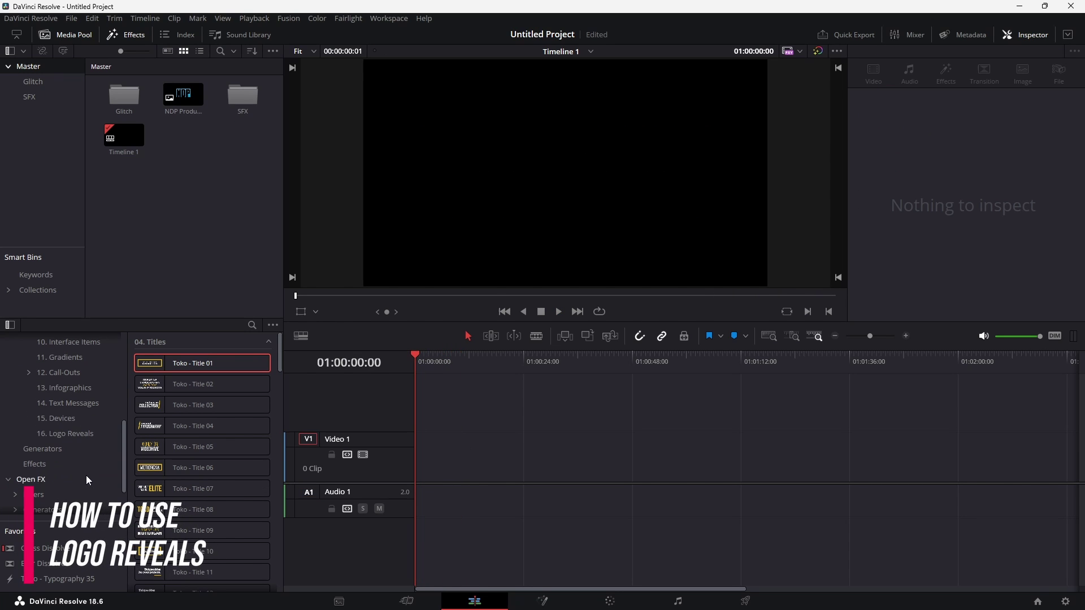
pyautogui.click(59, 435)
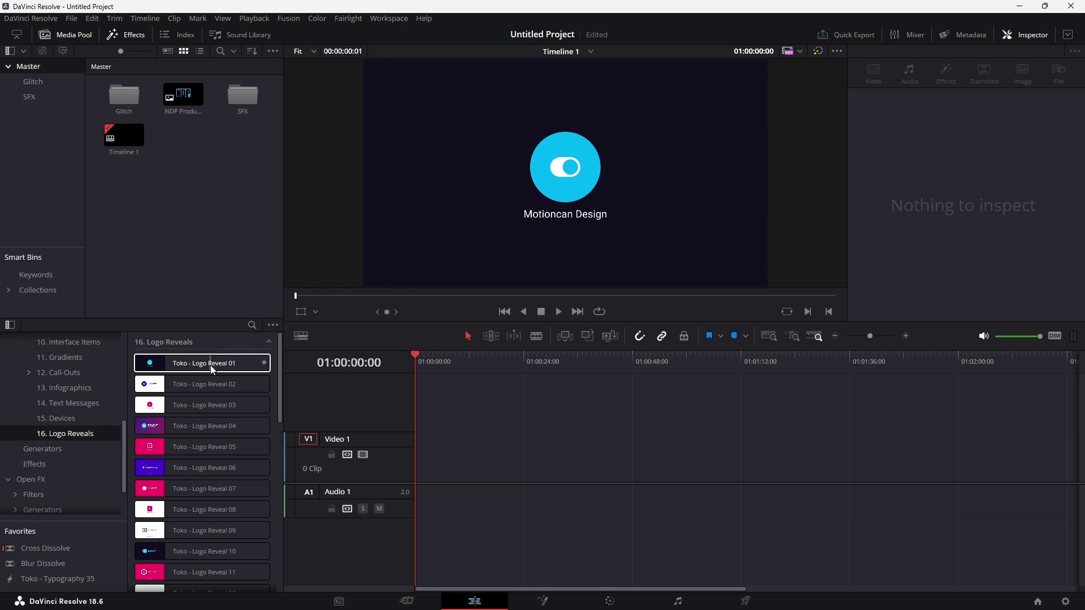
# - Place Toko - Logo Reveal 01 at the start of V1 and lengthen it to 8:17
pyautogui.click(212, 367)
pyautogui.moveTo(210, 365); pyautogui.dragTo(423, 456)
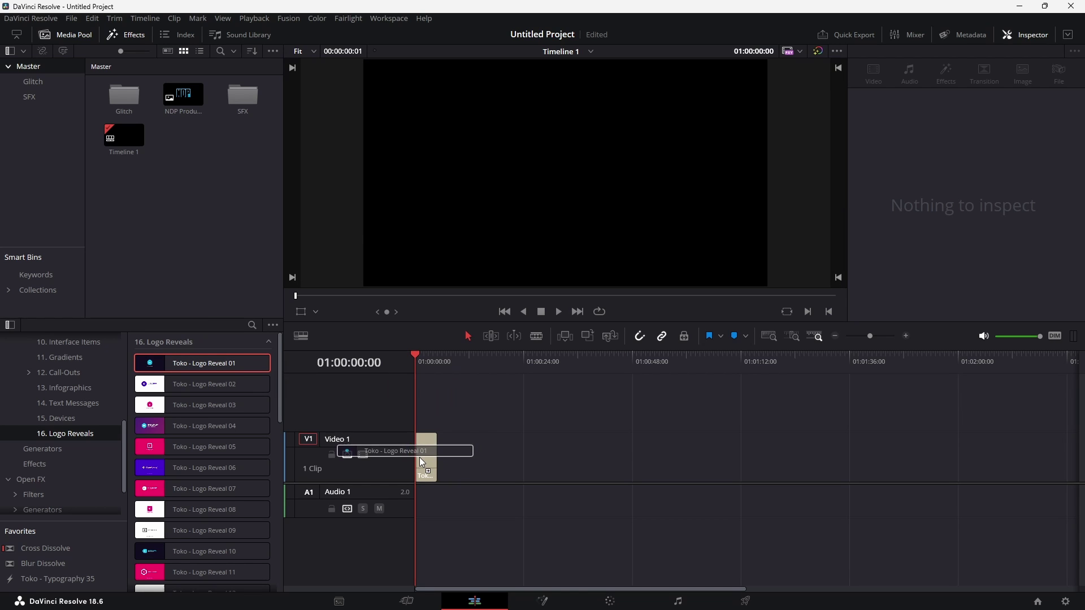
pyautogui.moveTo(419, 457); pyautogui.dragTo(424, 458)
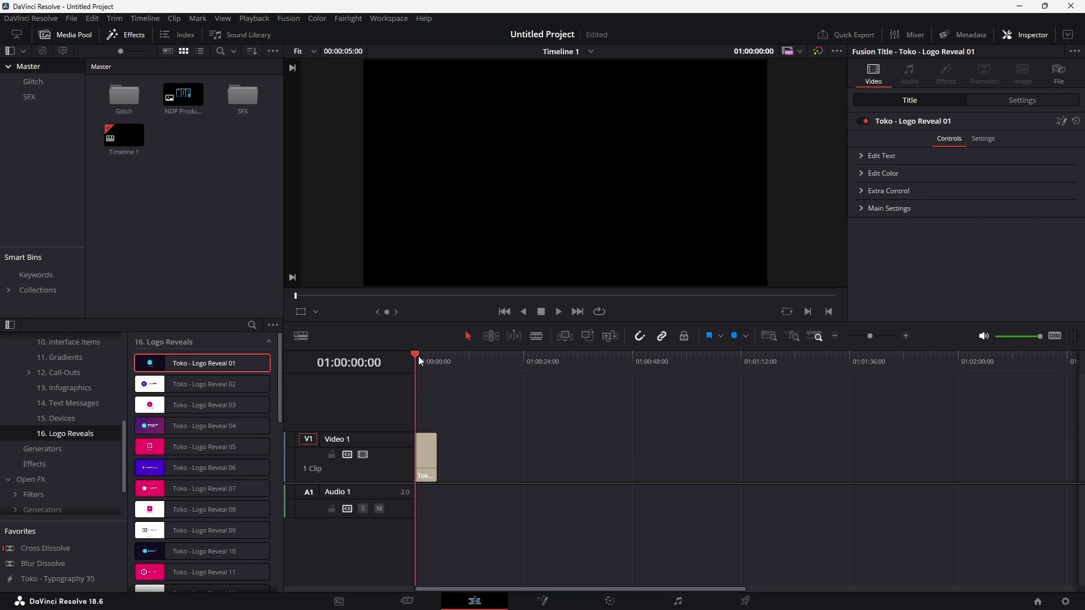
pyautogui.click(431, 452)
pyautogui.press('space')
pyautogui.moveTo(442, 450); pyautogui.dragTo(454, 452)
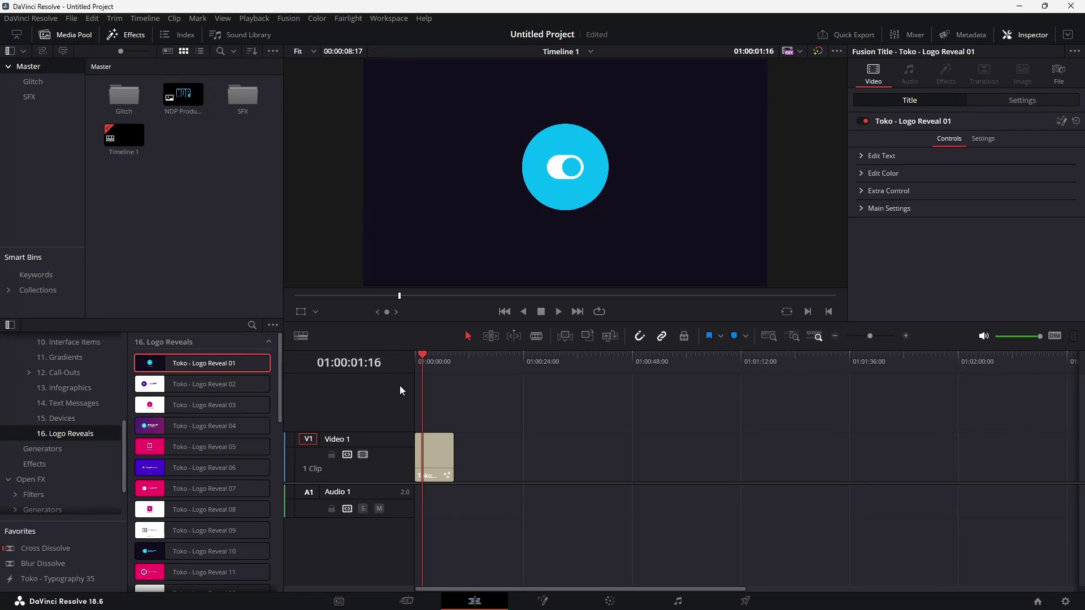
pyautogui.click(426, 448)
# - In Fusion, replace the TokoLogoReveal01 group's LOGO node with NDP Productions Logo.png
pyautogui.click(548, 603)
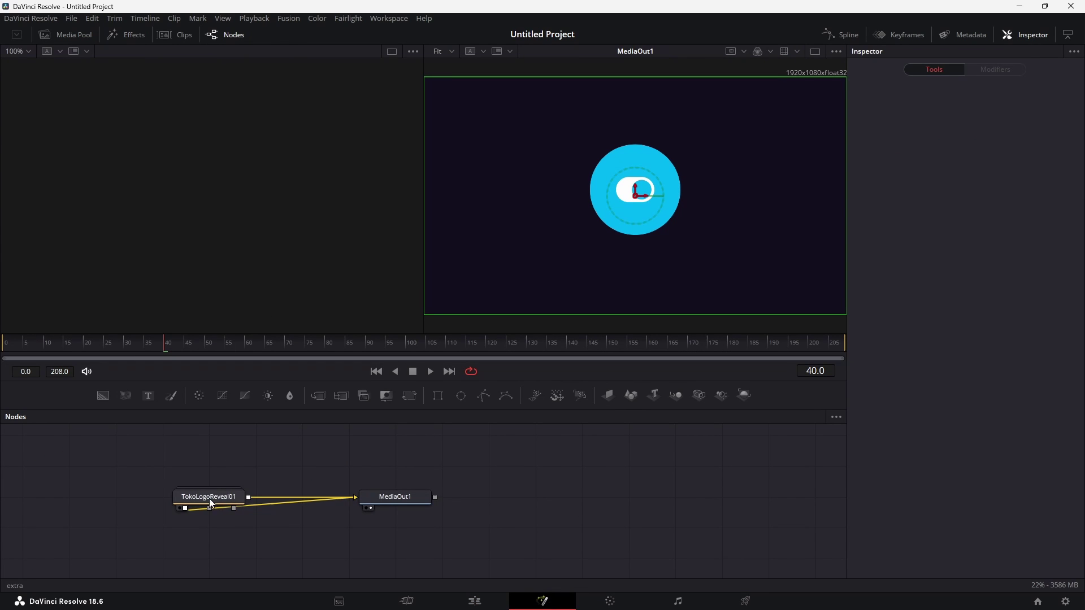
pyautogui.moveTo(204, 476); pyautogui.dragTo(373, 495)
pyautogui.doubleClick(373, 495)
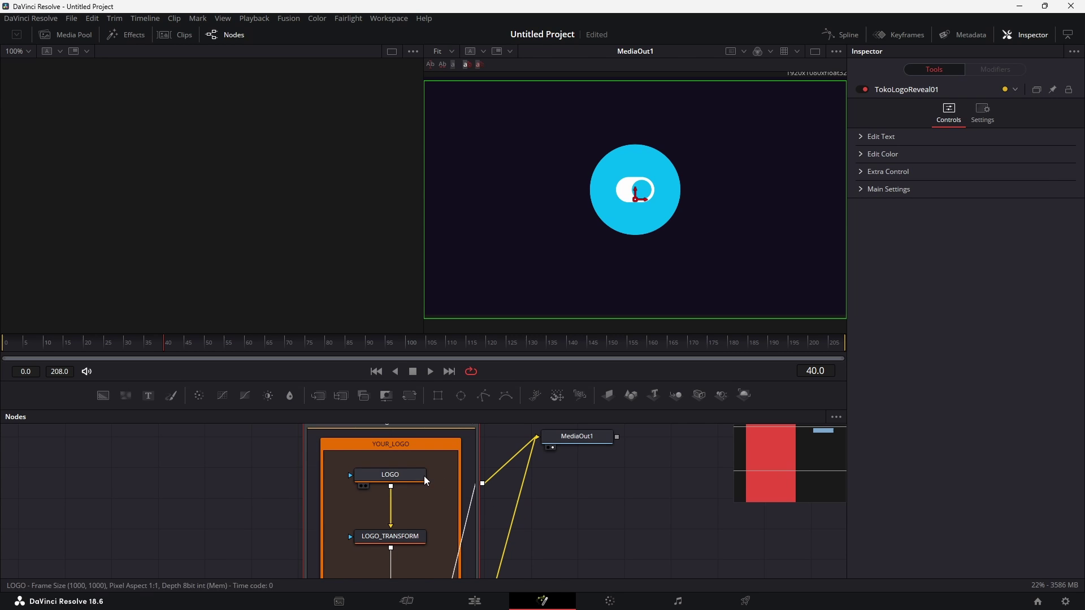
pyautogui.click(395, 476)
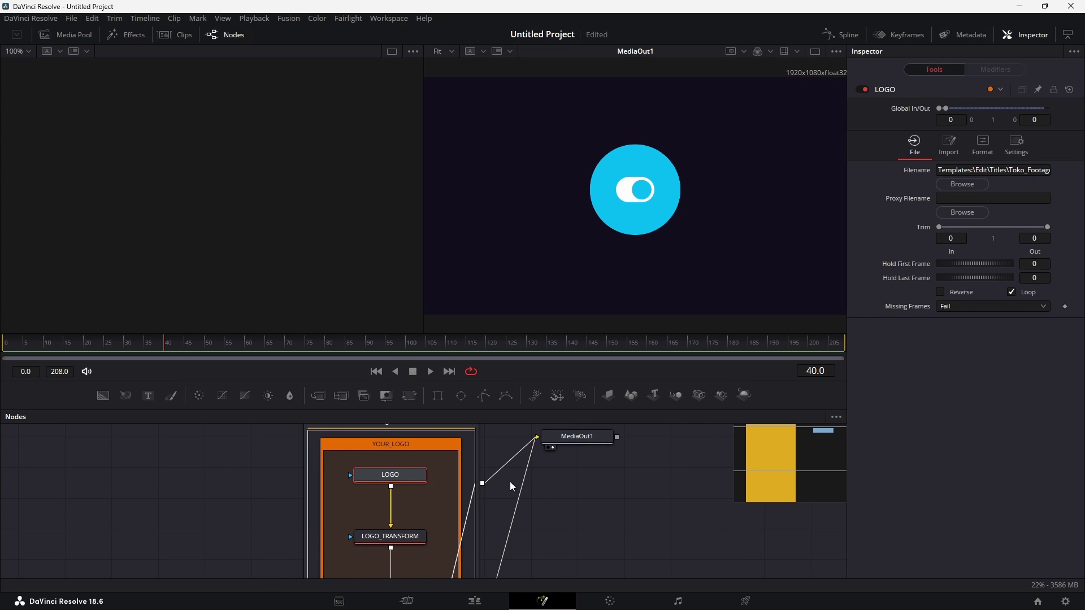
pyautogui.click(63, 34)
pyautogui.moveTo(198, 84); pyautogui.dragTo(394, 480)
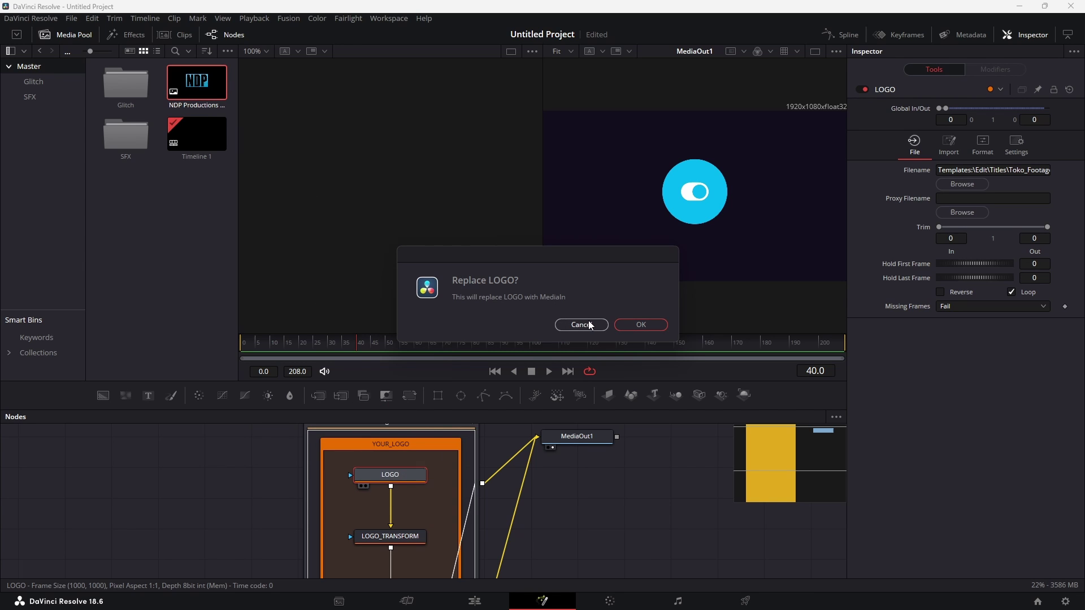
pyautogui.click(626, 324)
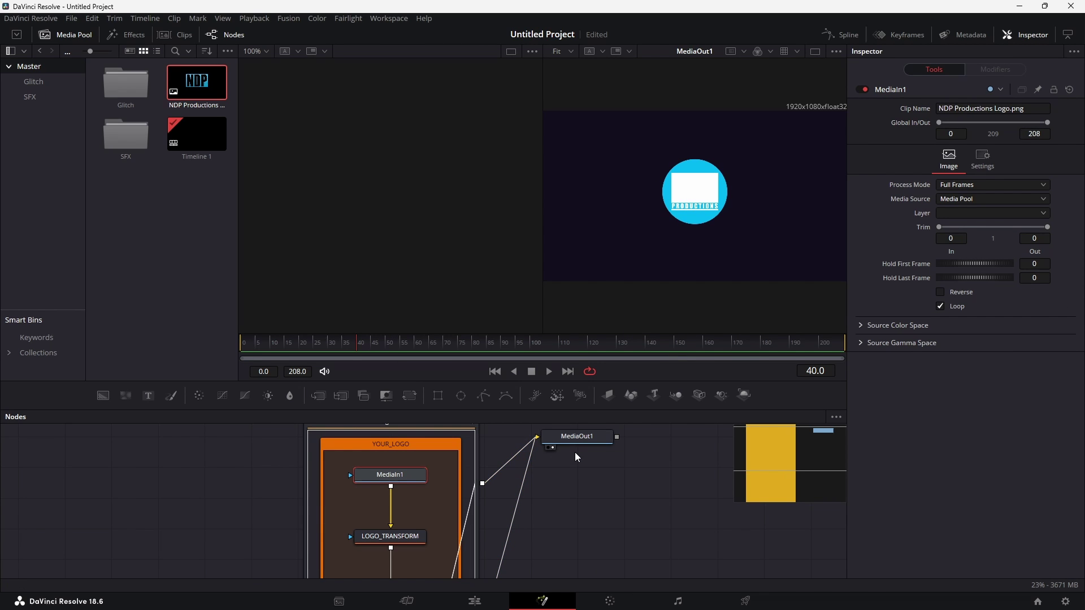
# - Select the LOGO_TRANSFORM node and set its Size to 0.17
pyautogui.press('Down')
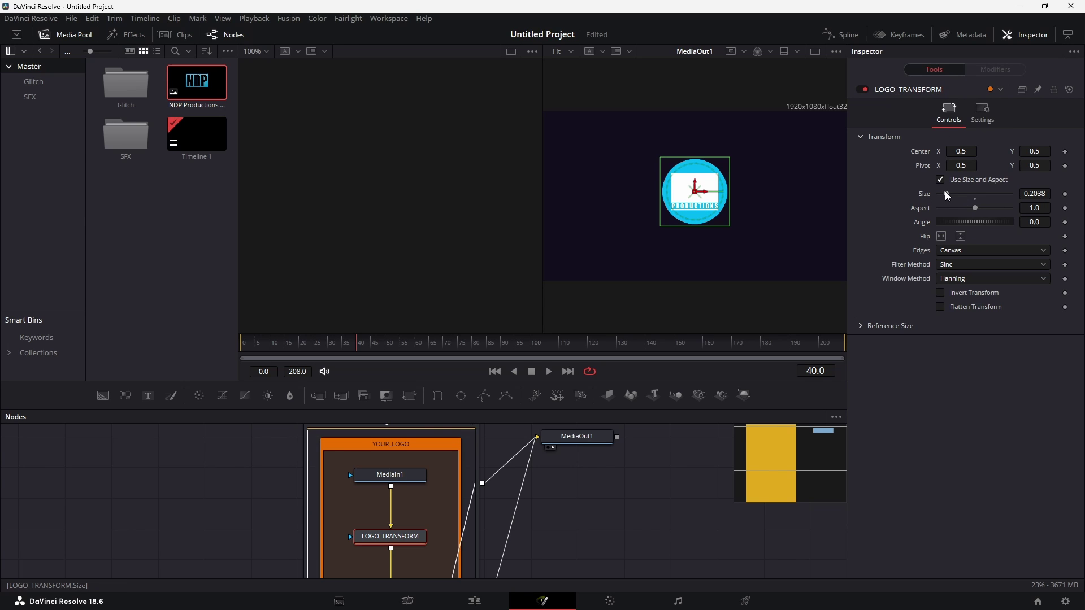
pyautogui.moveTo(945, 191); pyautogui.dragTo(944, 191)
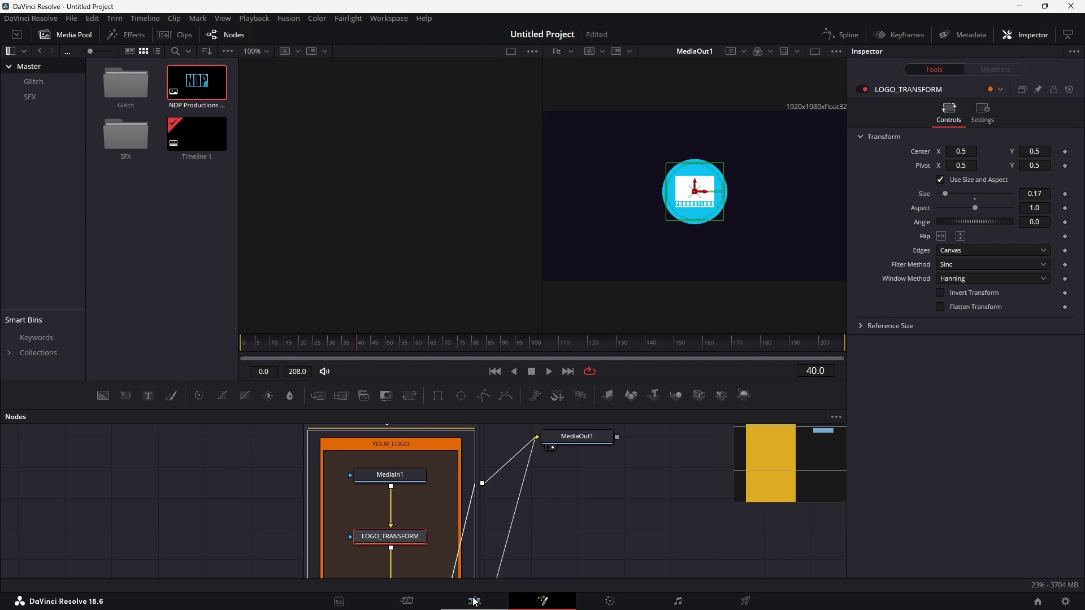
# - Back on the Edit page, turn on Fill Logo so the NDP logo shows its own colours
pyautogui.click(476, 602)
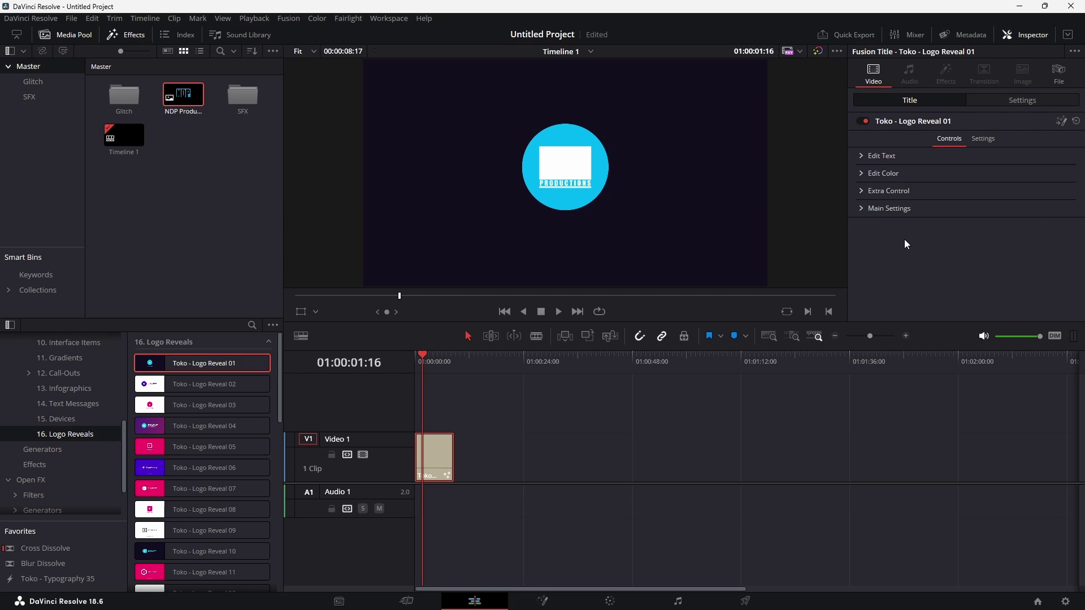
pyautogui.click(915, 209)
pyautogui.click(942, 238)
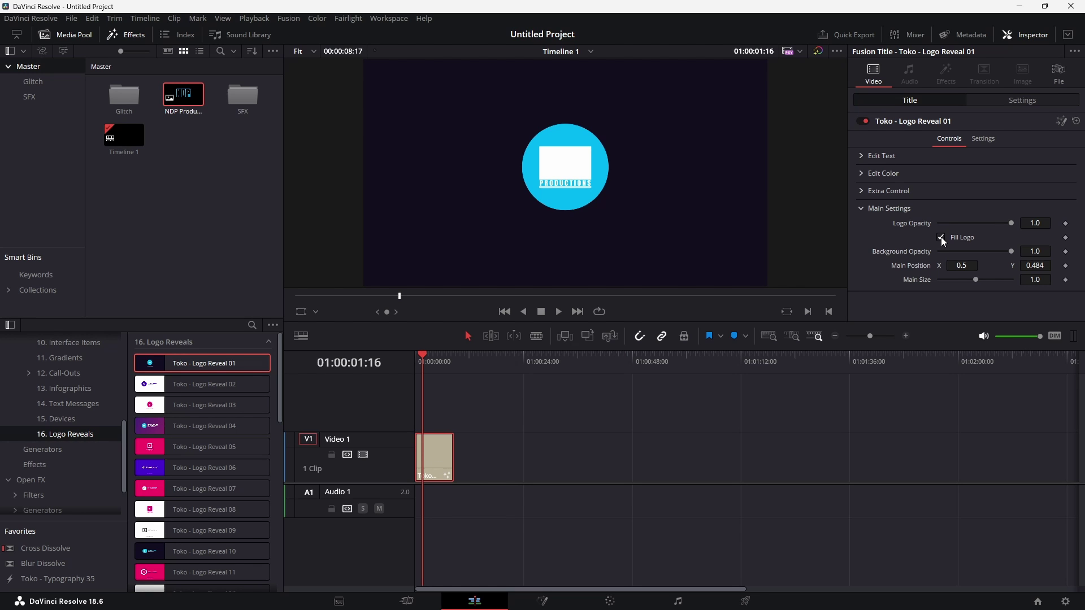
# - Change the Ellipse Color under Edit Color to white
pyautogui.click(863, 173)
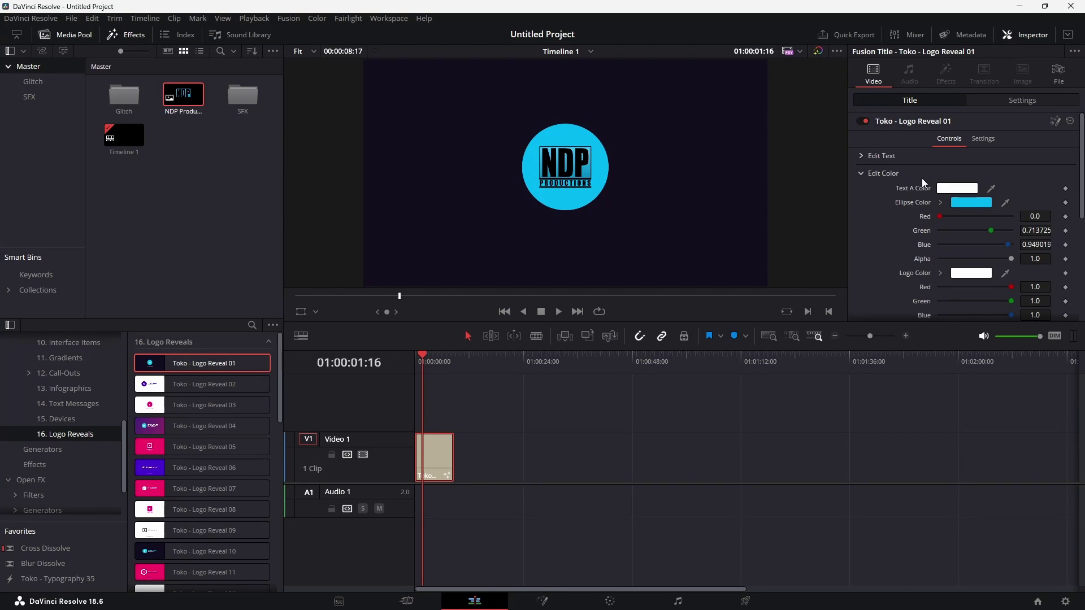
pyautogui.click(964, 201)
pyautogui.click(589, 283)
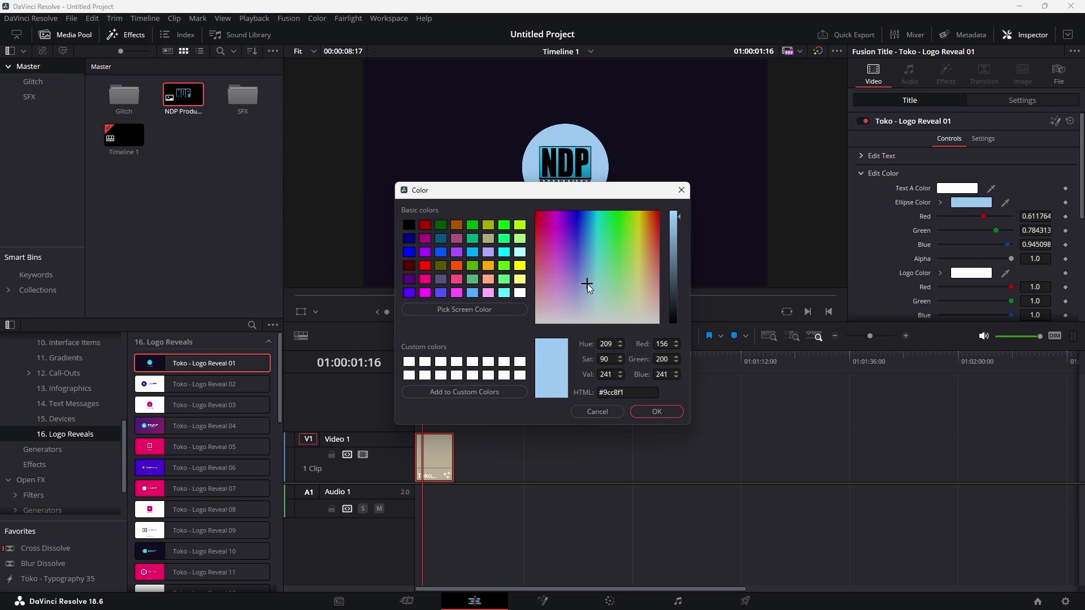
pyautogui.moveTo(588, 283); pyautogui.dragTo(596, 358)
pyautogui.click(664, 414)
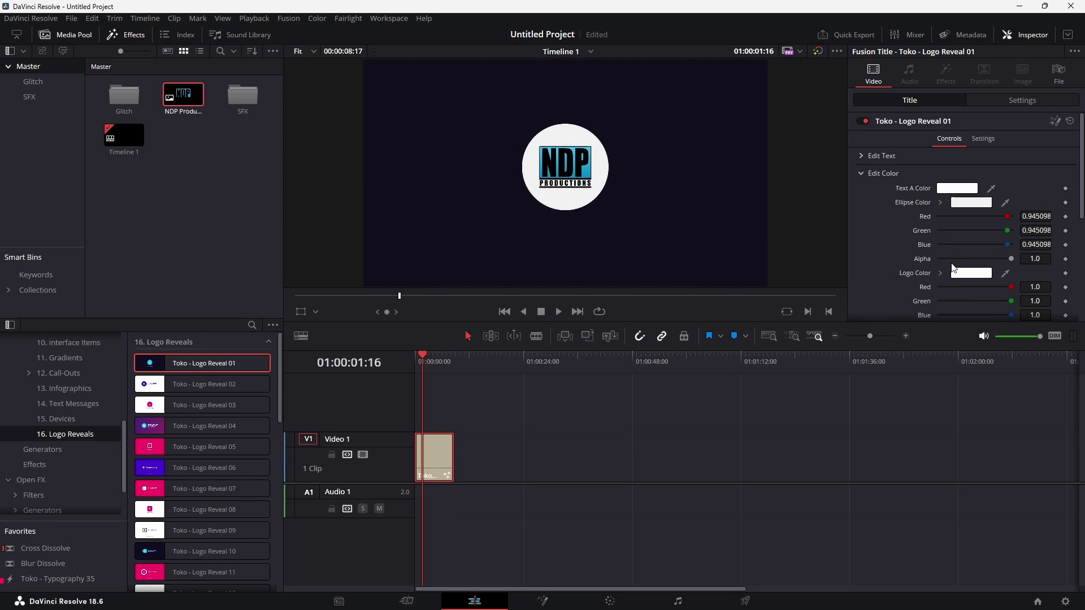
pyautogui.scroll(-5, 951, 263)
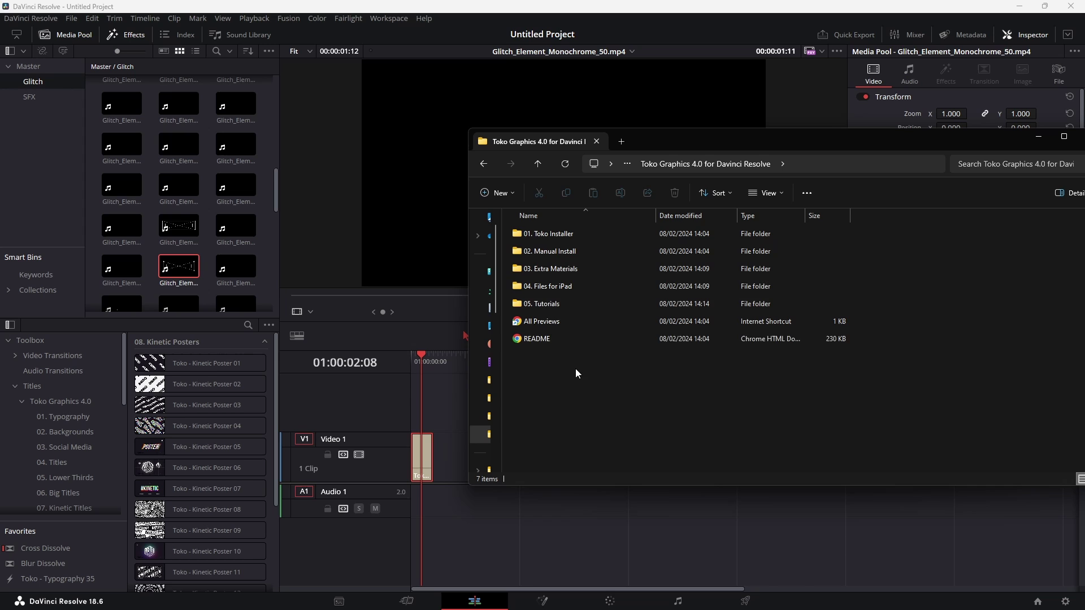
# - Open 03. Extra Materials and look through the Glitch FX Overlays and Elements folders
pyautogui.doubleClick(558, 268)
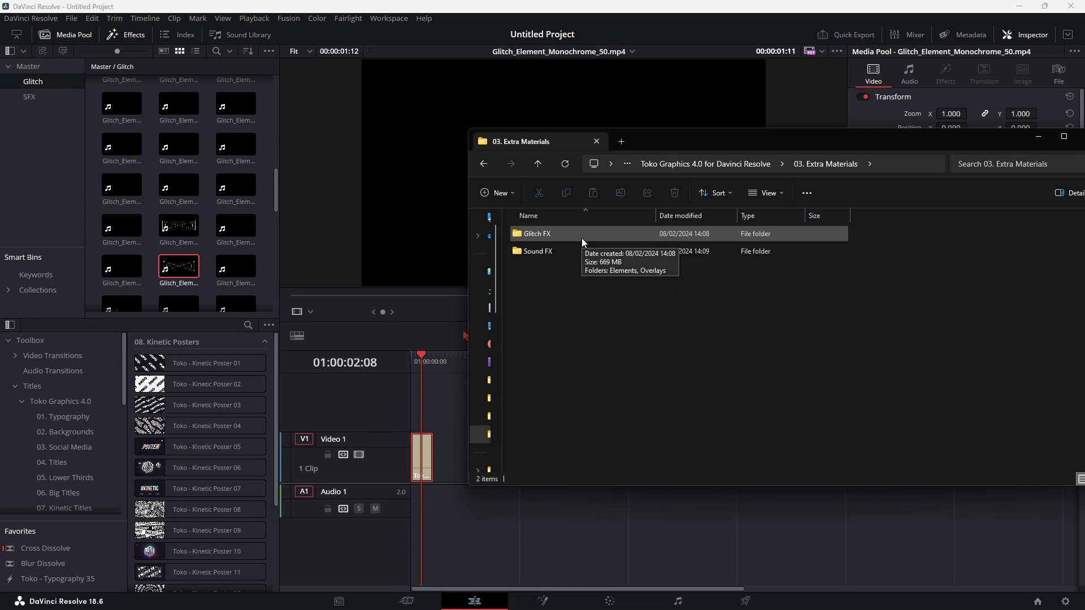
pyautogui.doubleClick(564, 235)
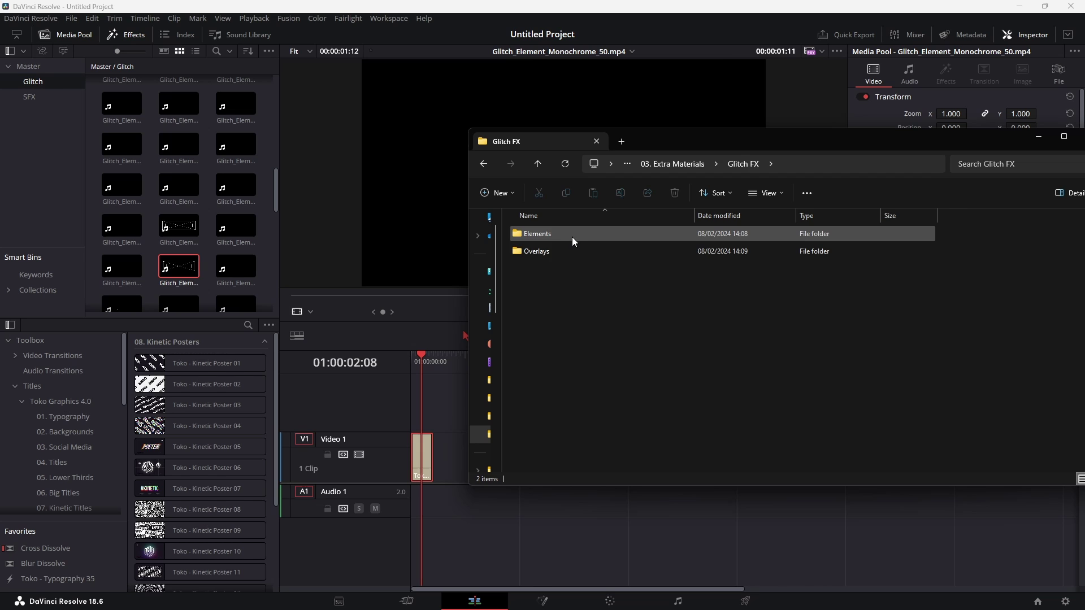
pyautogui.doubleClick(568, 247)
pyautogui.click(483, 164)
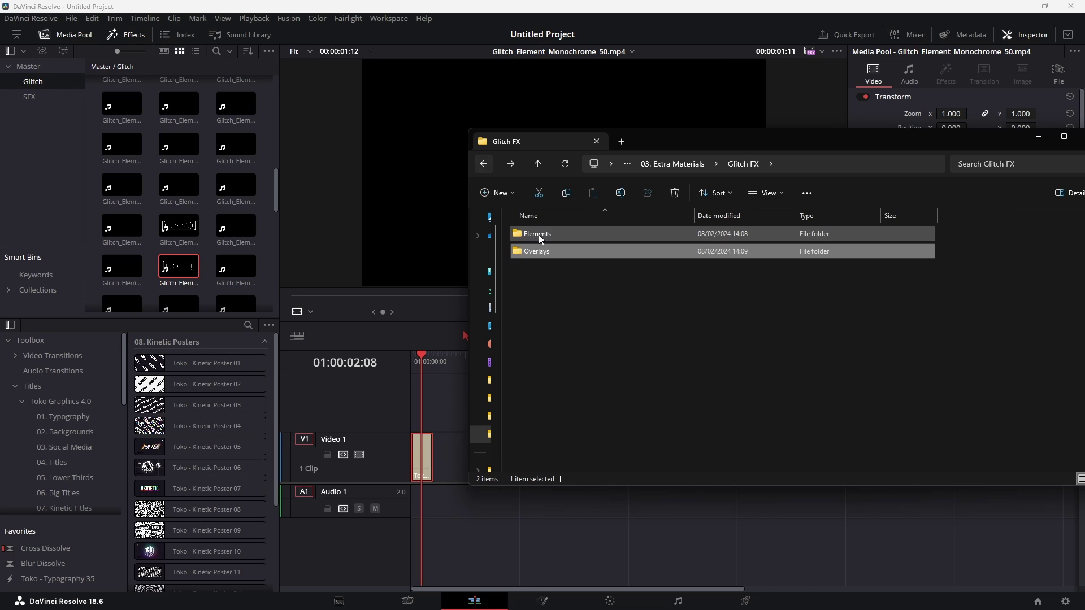
pyautogui.doubleClick(542, 234)
pyautogui.click(489, 165)
pyautogui.click(489, 165)
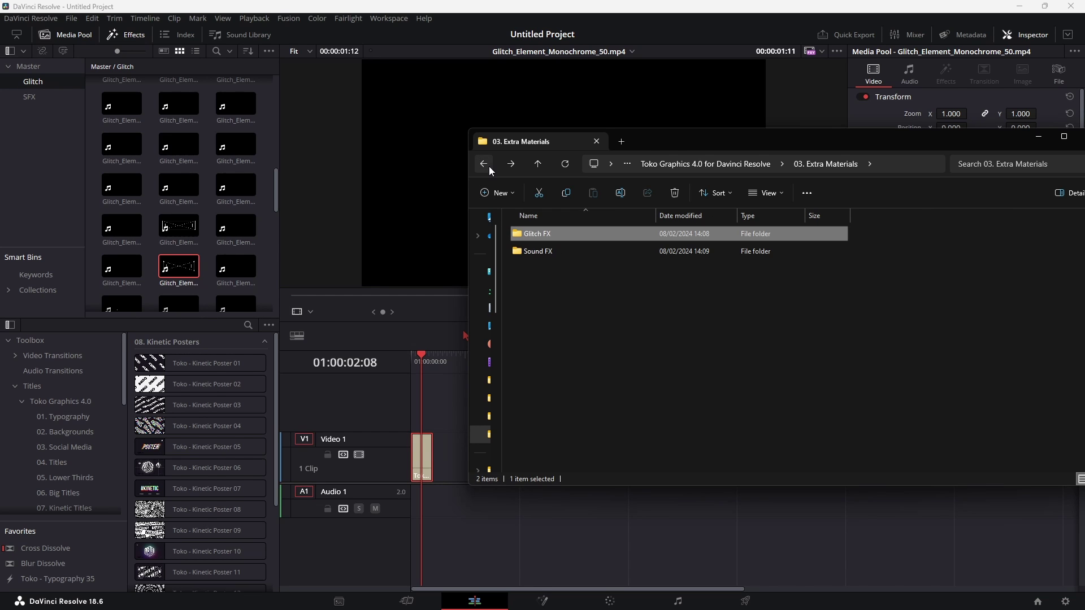
# - Open Sound FX and go into the 18. GAME SOUNDS folder
pyautogui.doubleClick(562, 249)
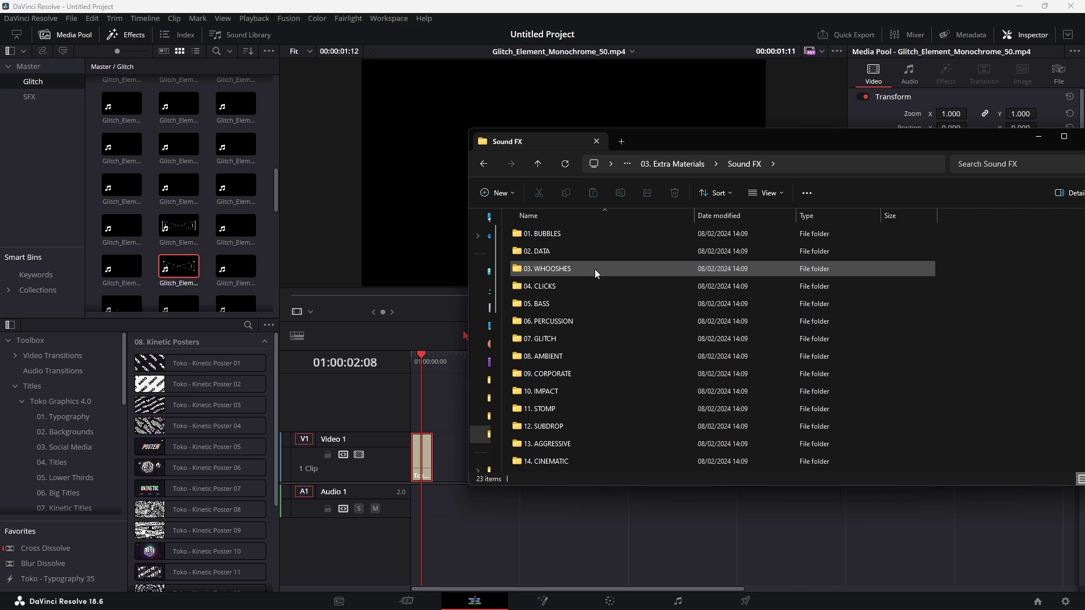
pyautogui.scroll(-3, 604, 288)
pyautogui.doubleClick(630, 375)
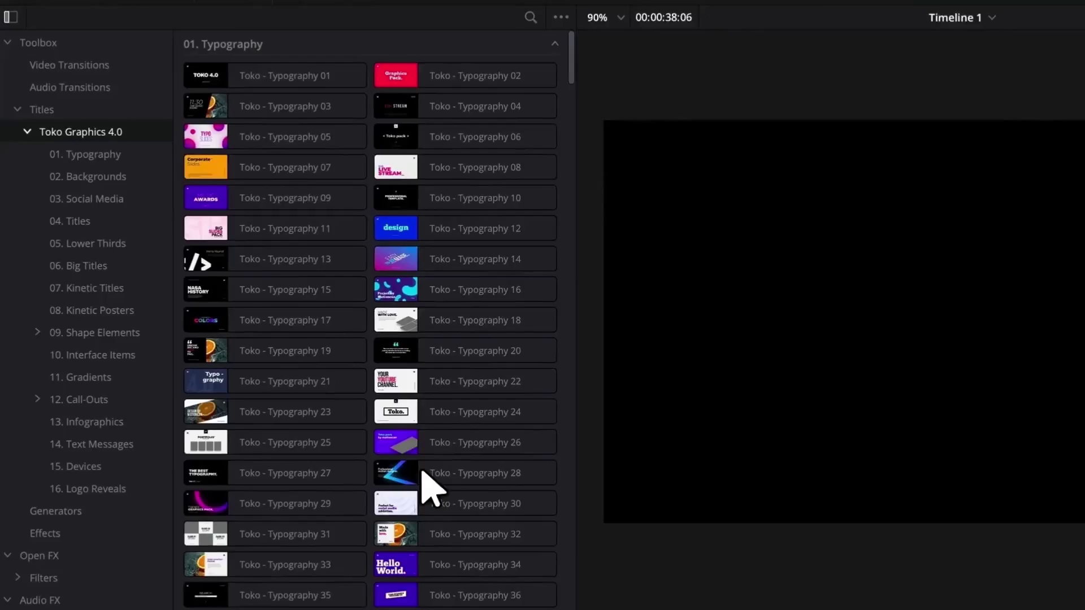
# - Place Toko - Typography 24 on V1 with texts 'auto box' and 'TOKO', then play it from the start
pyautogui.click(356, 390)
pyautogui.moveTo(351, 339); pyautogui.dragTo(534, 562)
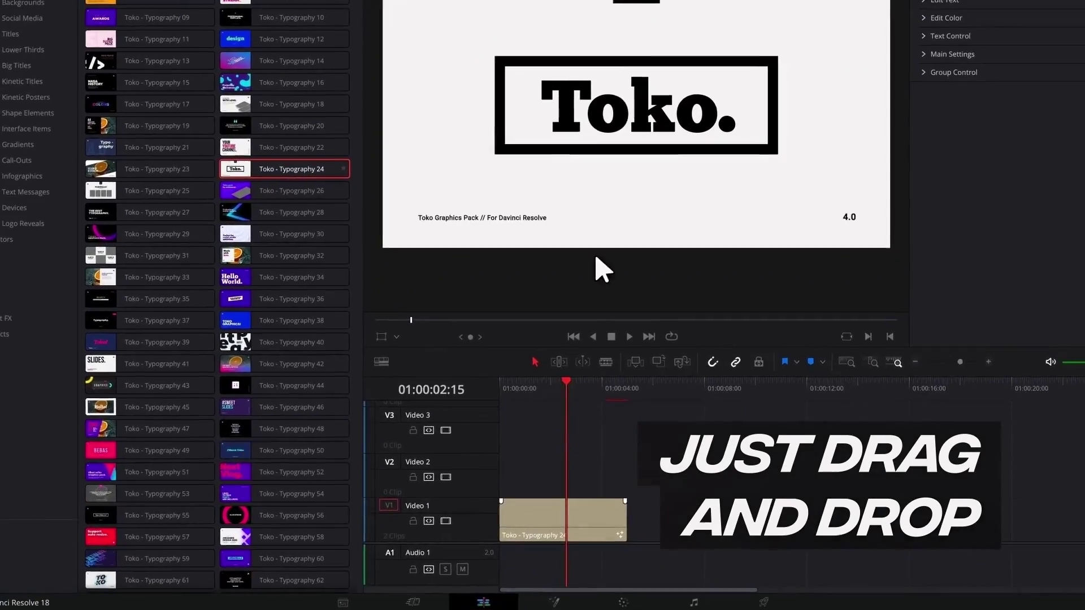
pyautogui.click(652, 14)
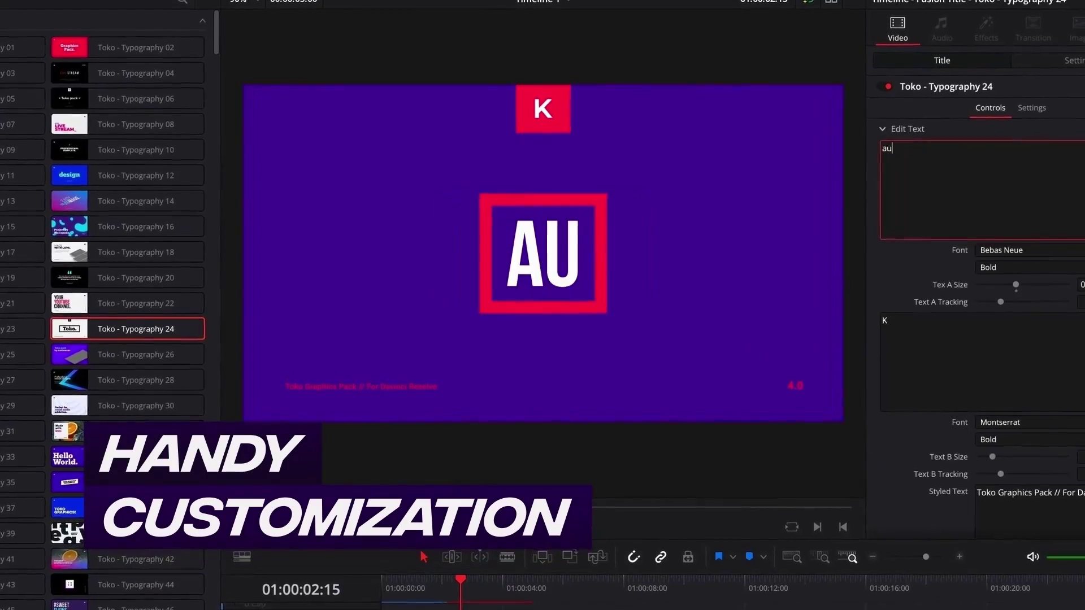
pyautogui.write('to box')
pyautogui.write('TOKO')
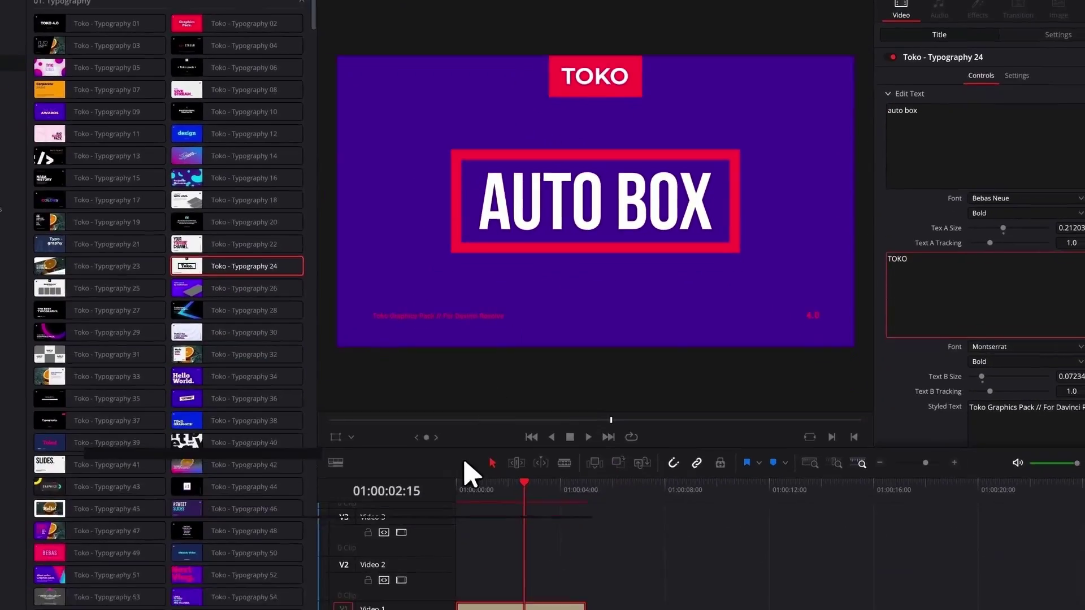
pyautogui.click(467, 481)
pyautogui.press('space')
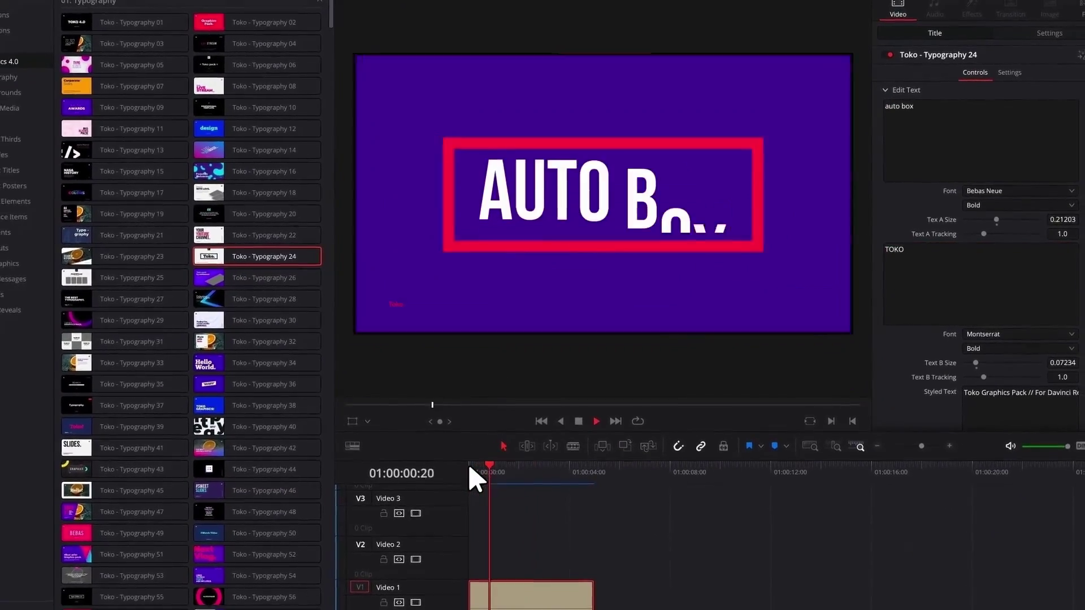